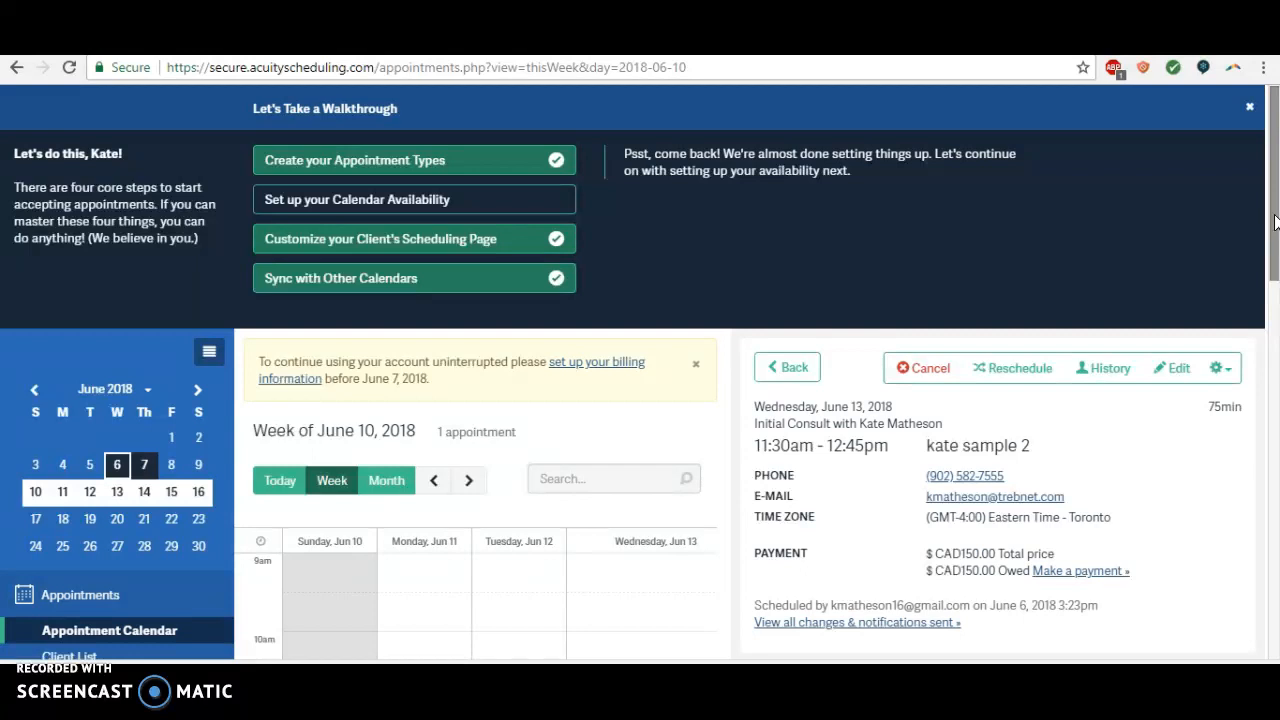
Open the Intake Form Questions page in the business settings.
left_click(1275, 222)
left_click_drag(1277, 192, 1276, 285)
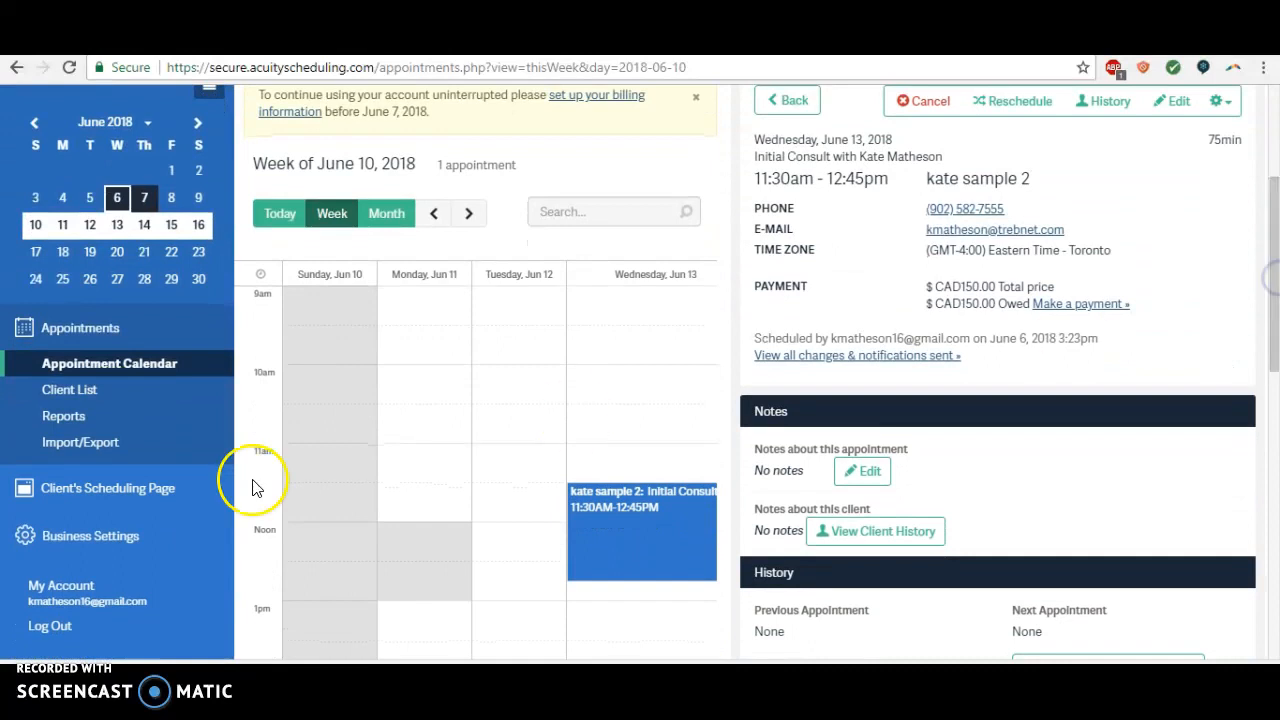
left_click(93, 540)
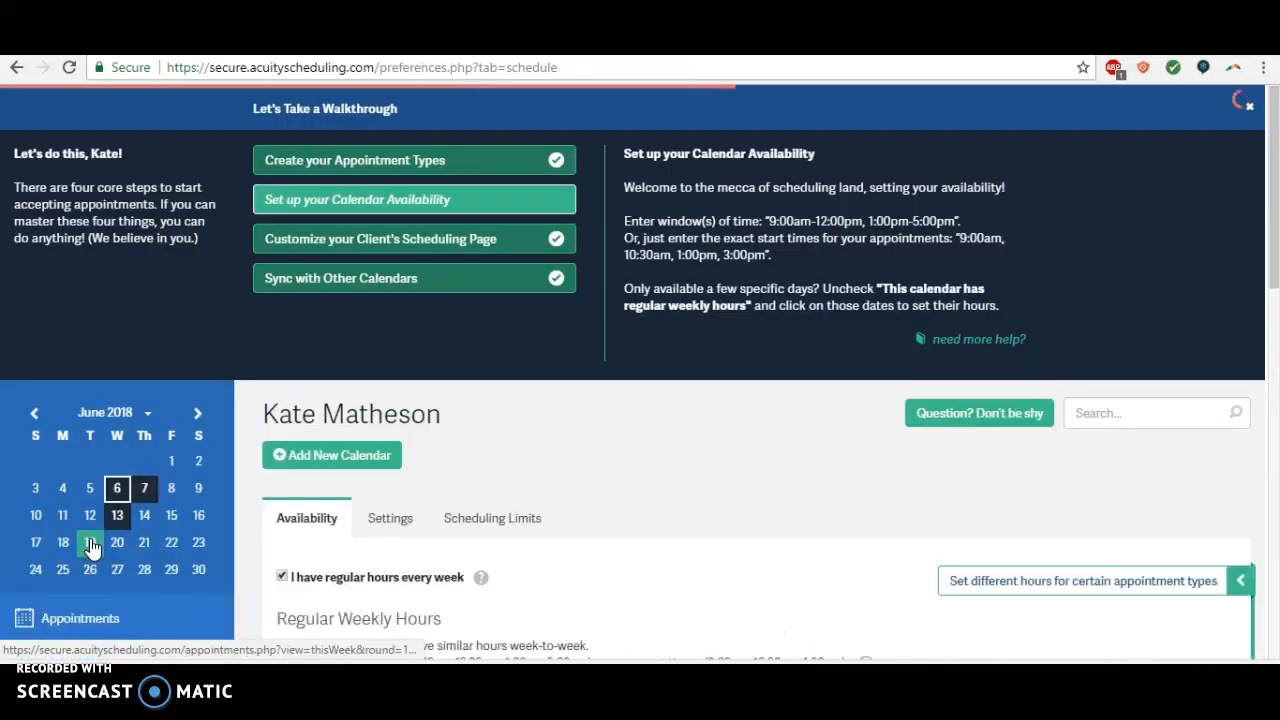
left_click_drag(1274, 216, 1276, 327)
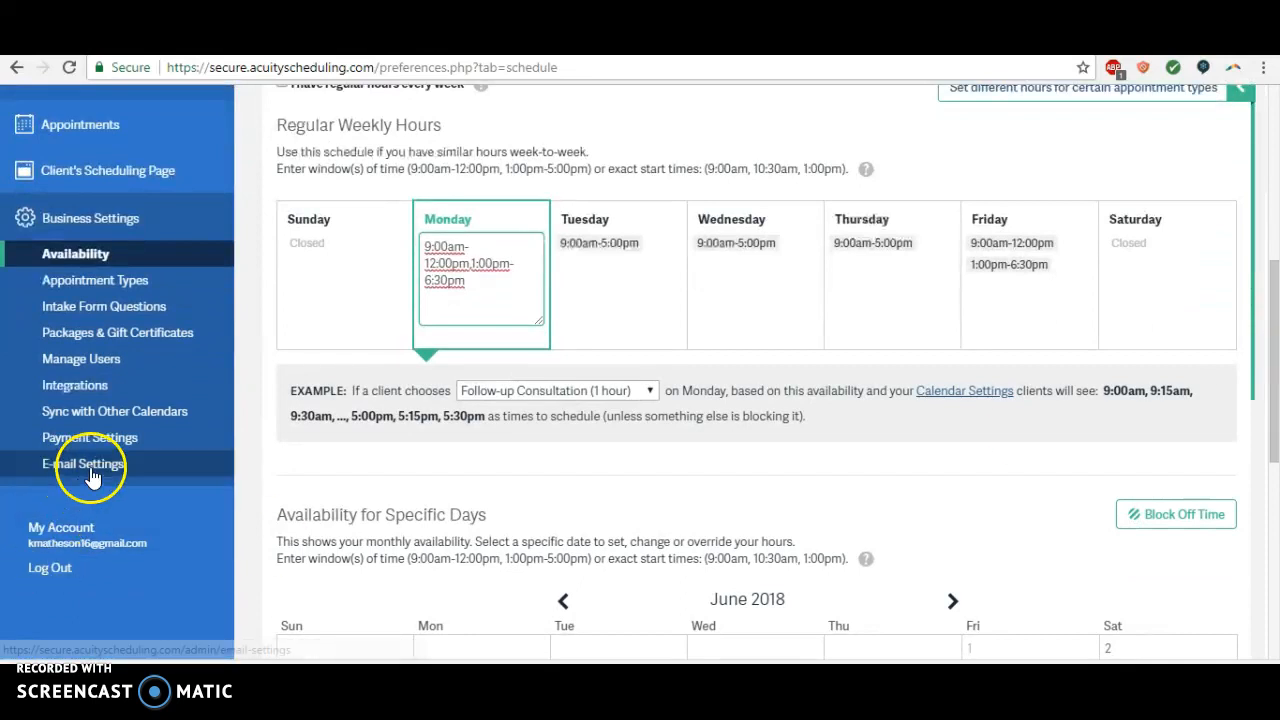
left_click(81, 311)
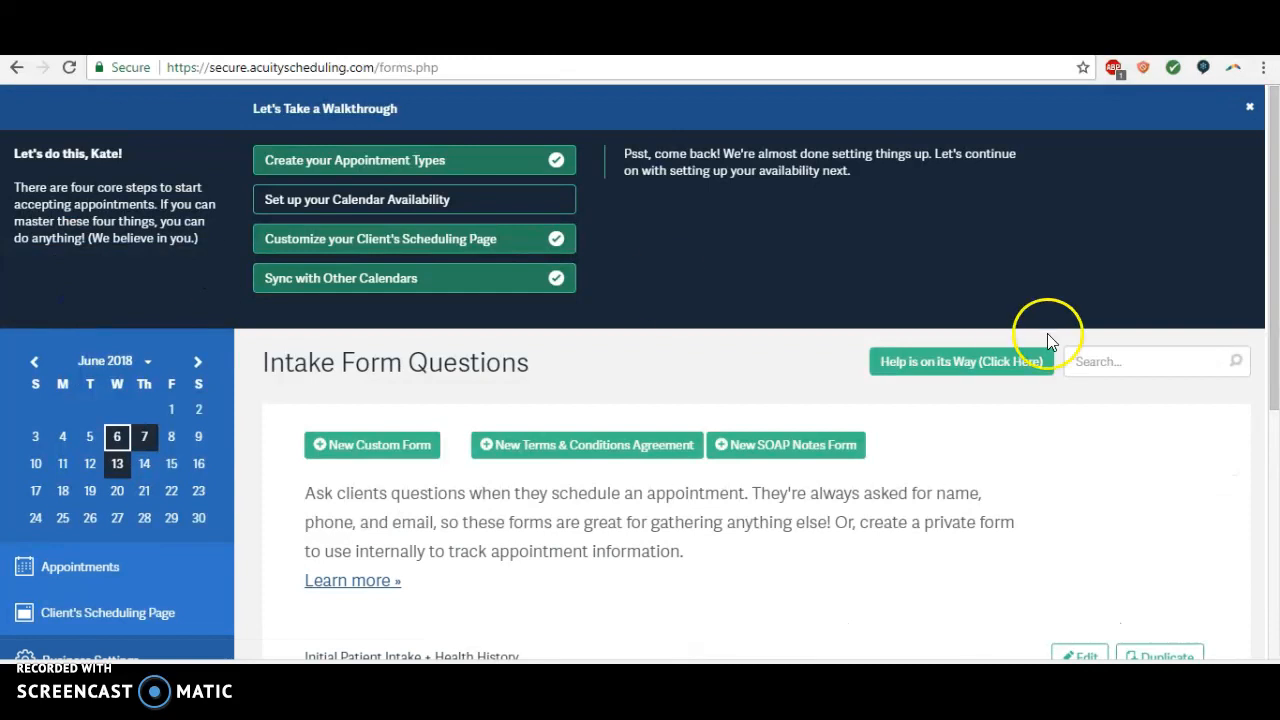
left_click_drag(1274, 175, 1275, 283)
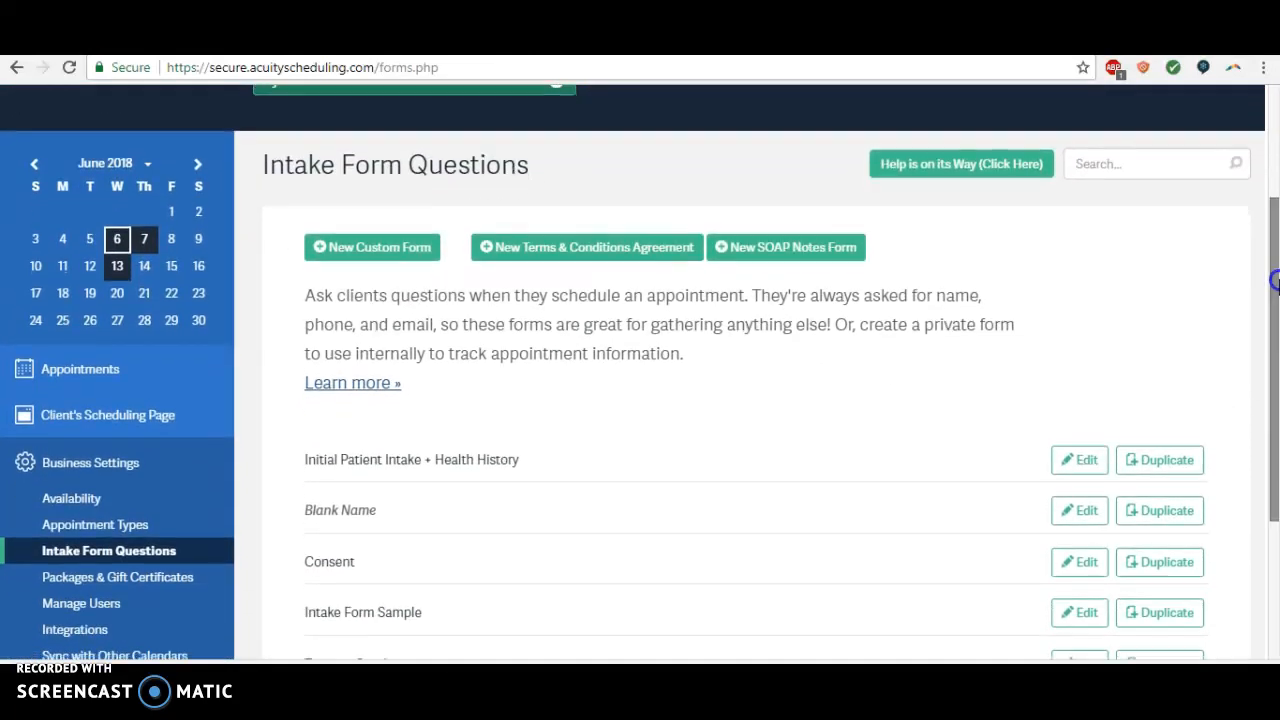
Start a new custom form and exclude Follow-up Consultation so it shows only when scheduling an Initial Consult.
left_click(348, 250)
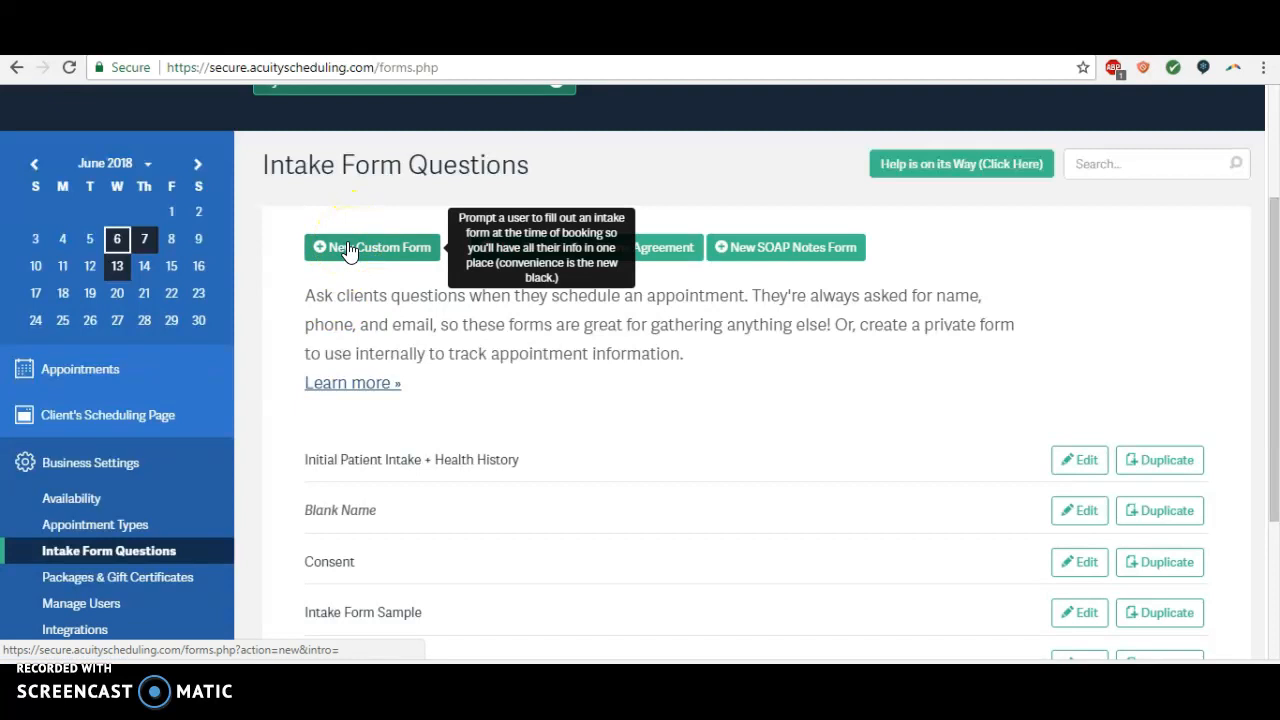
left_click(348, 250)
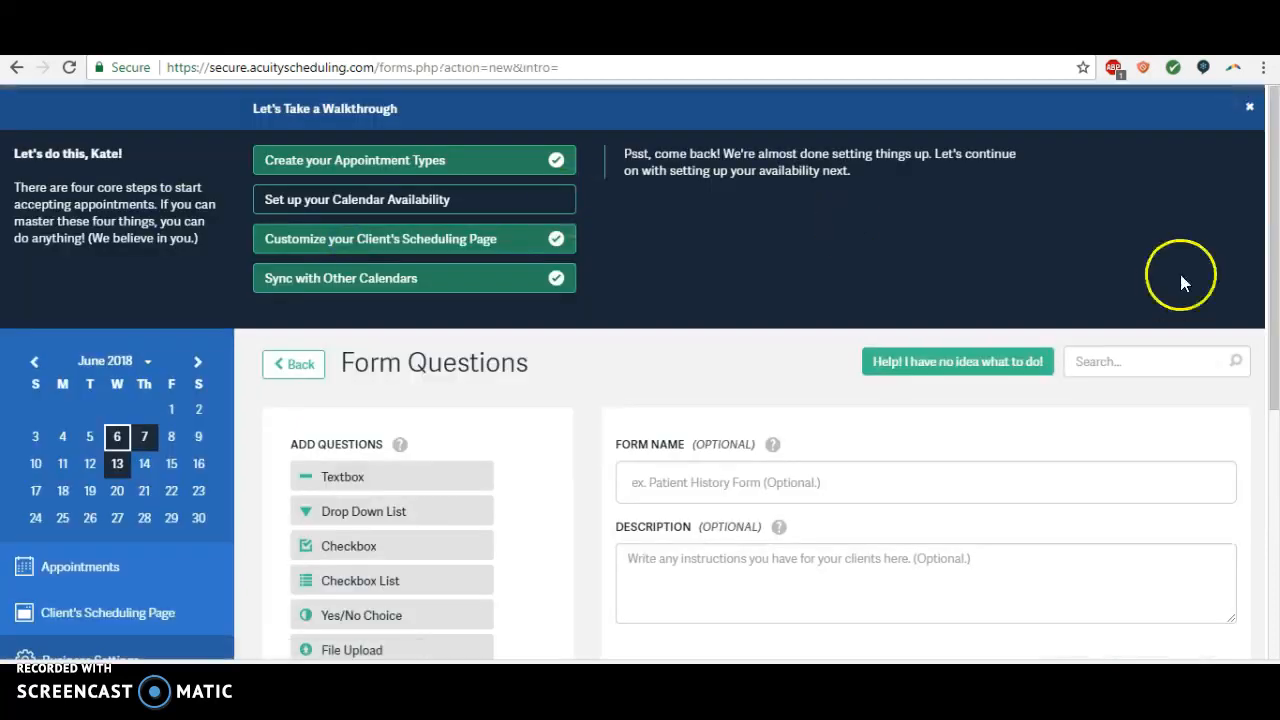
scroll(1276, 200, "down", 2)
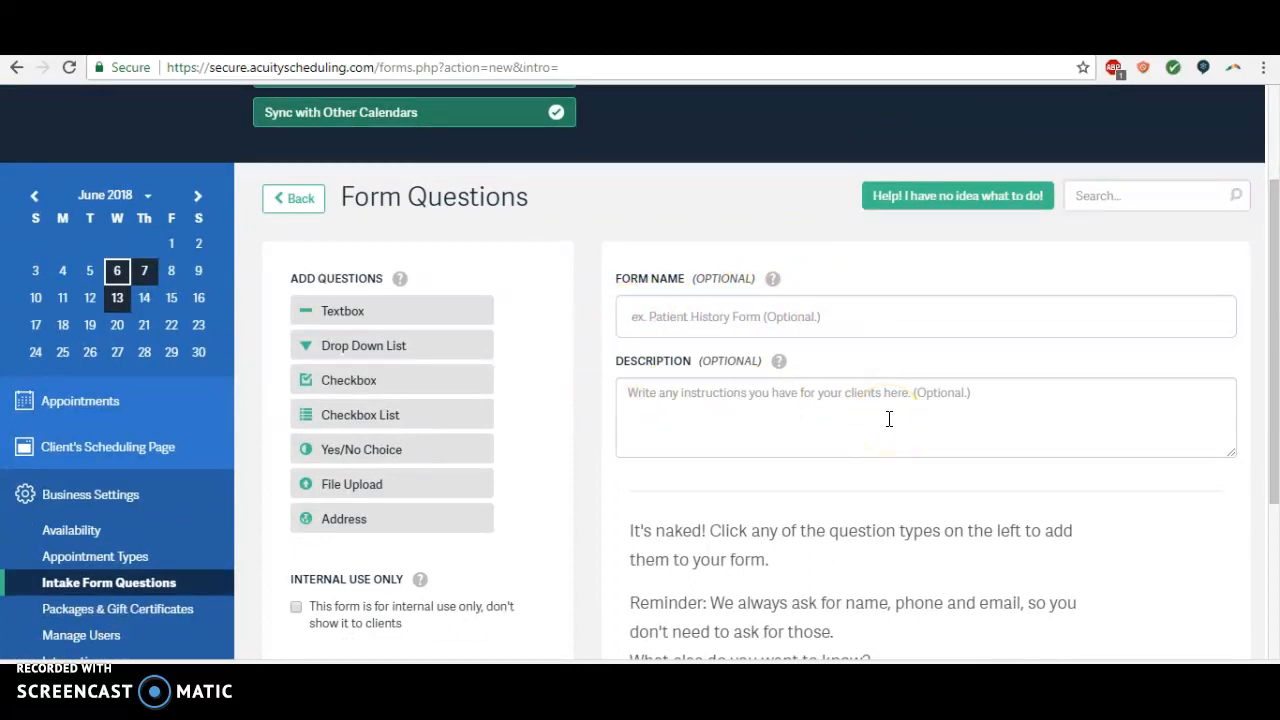
left_click_drag(1275, 258, 1277, 329)
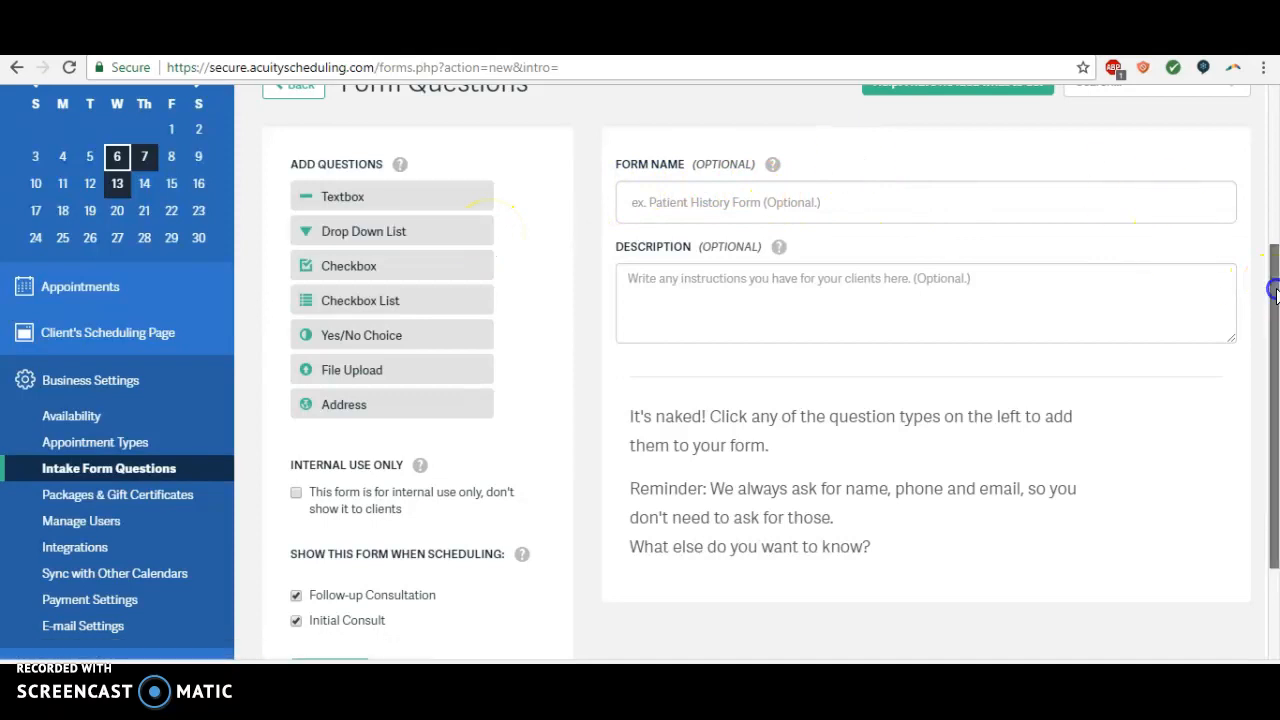
left_click_drag(1271, 286, 1272, 296)
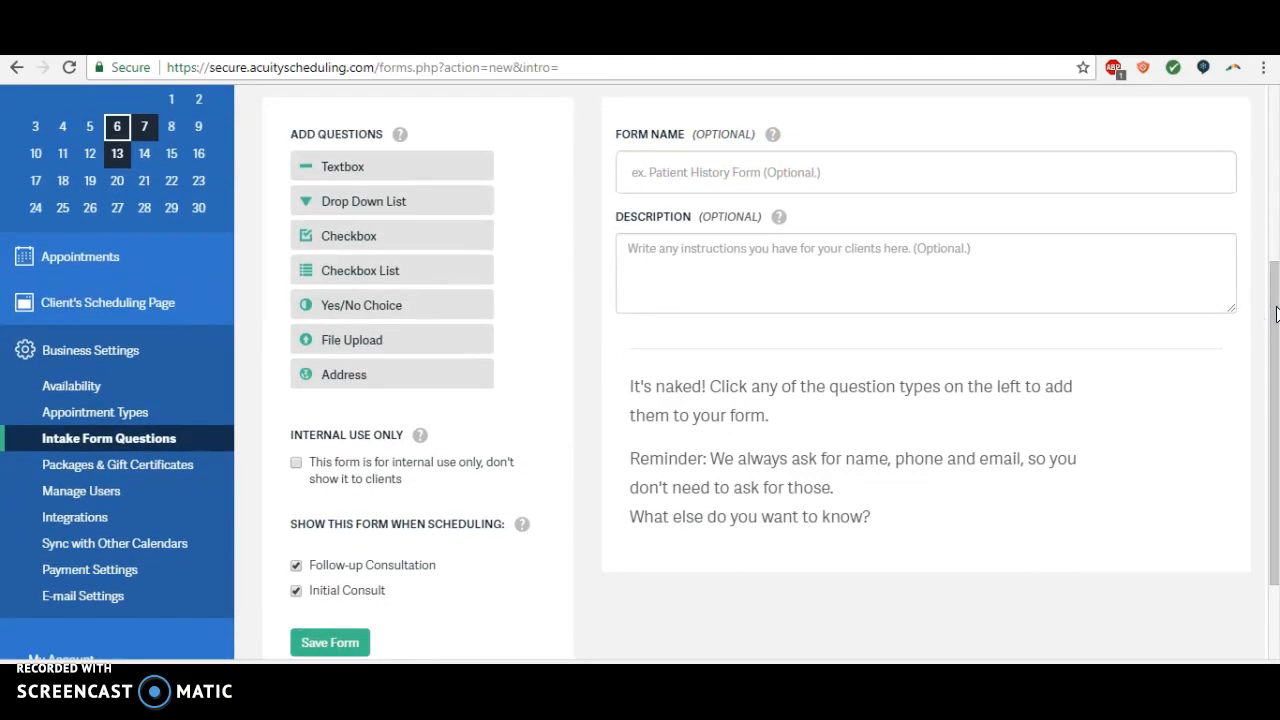
left_click(296, 565)
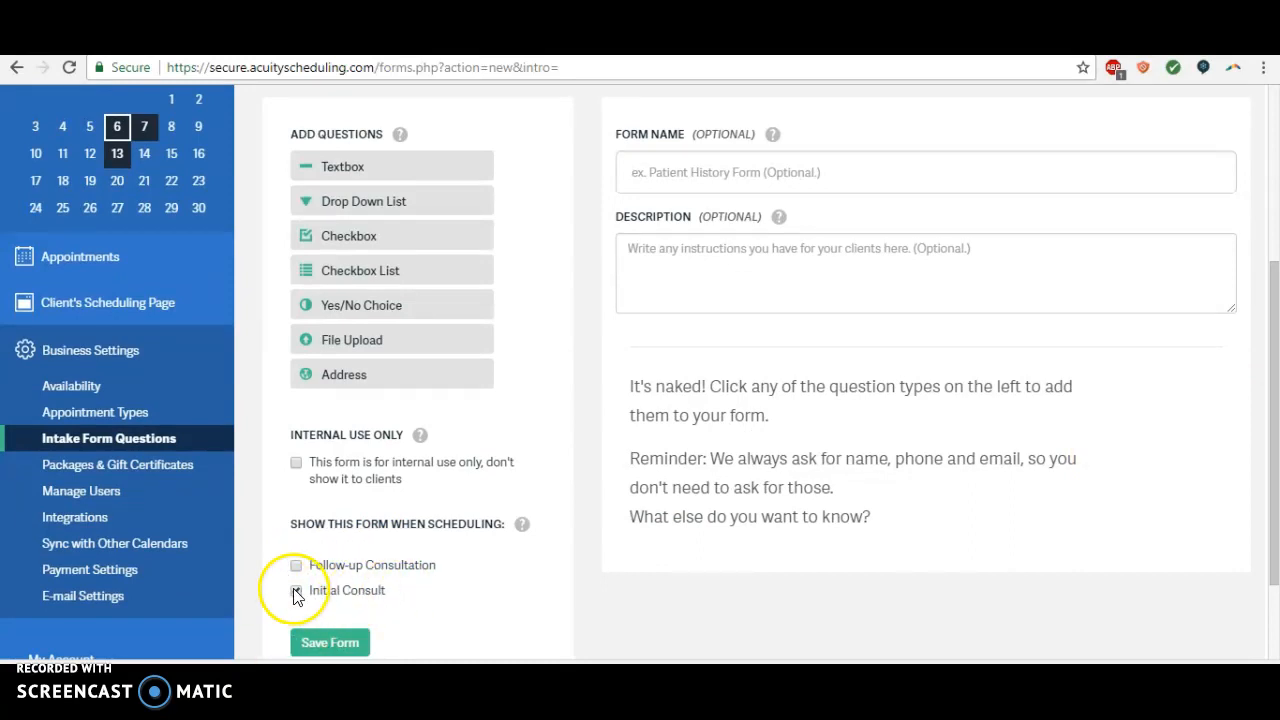
Add a Yes/No Choice question to the new form and make it required.
left_click(334, 318)
left_click_drag(334, 318, 790, 408)
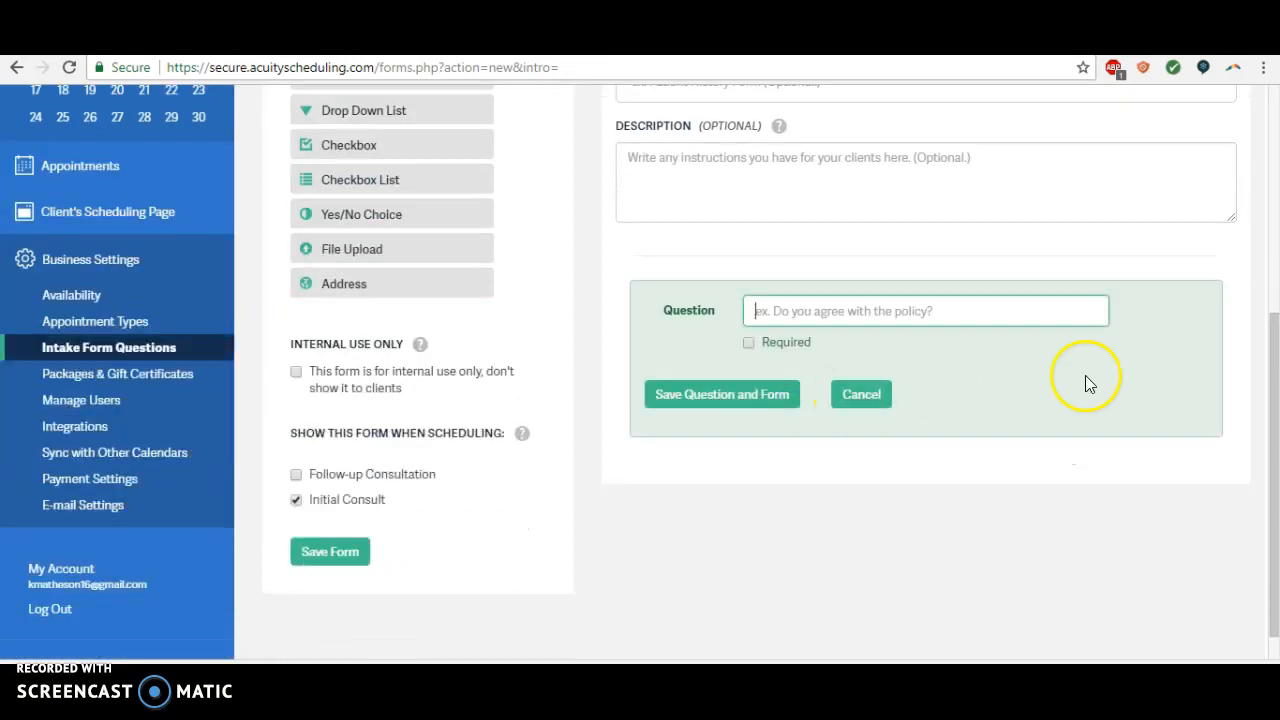
left_click(749, 343)
left_click(752, 313)
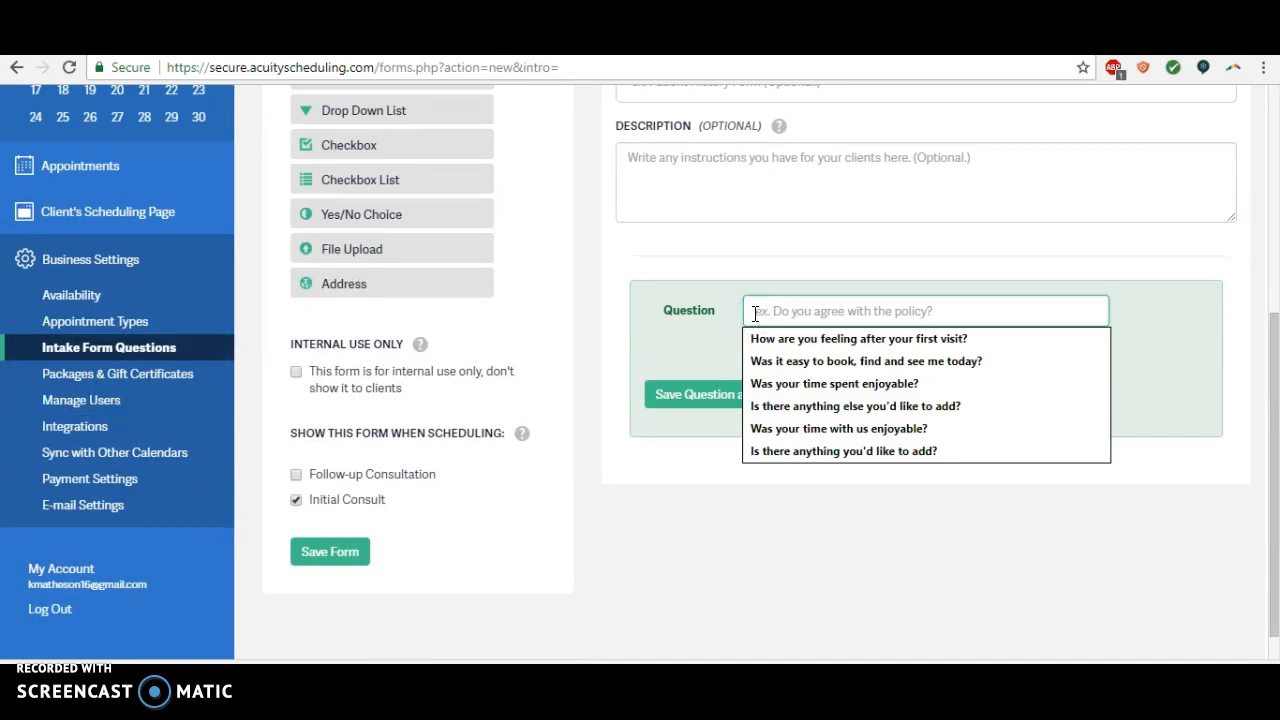
left_click(784, 266)
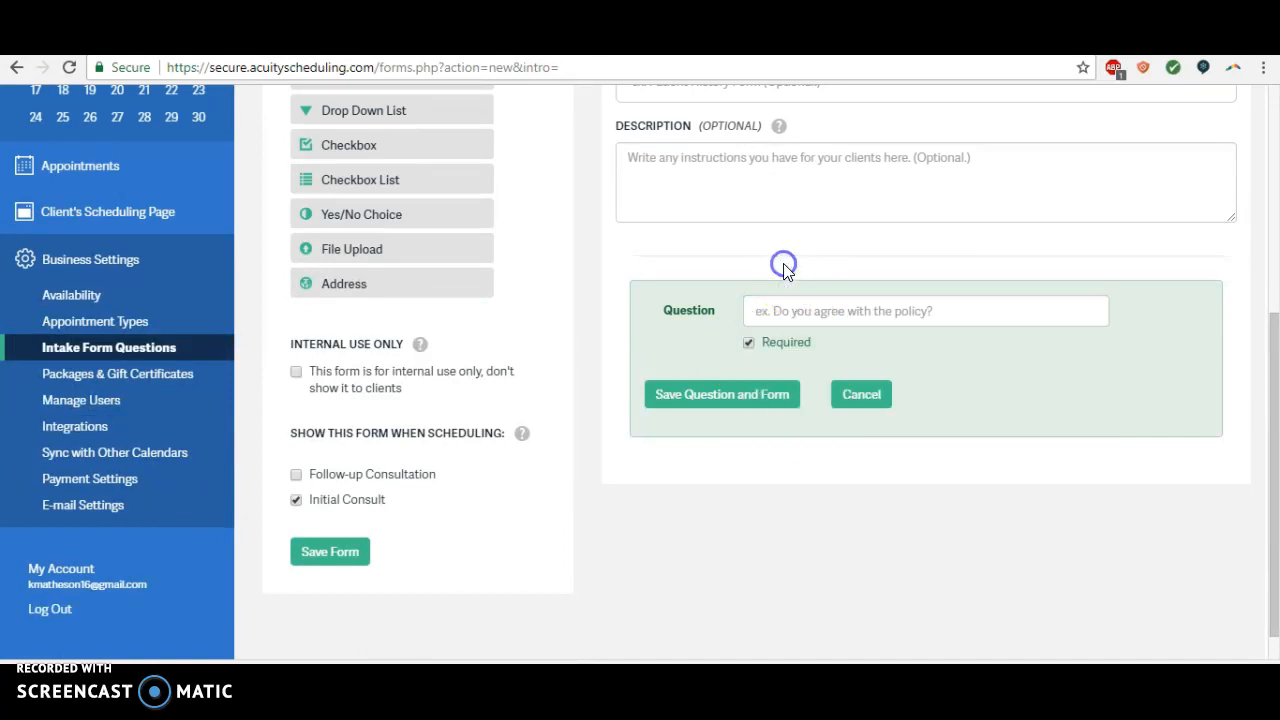
left_click(772, 308)
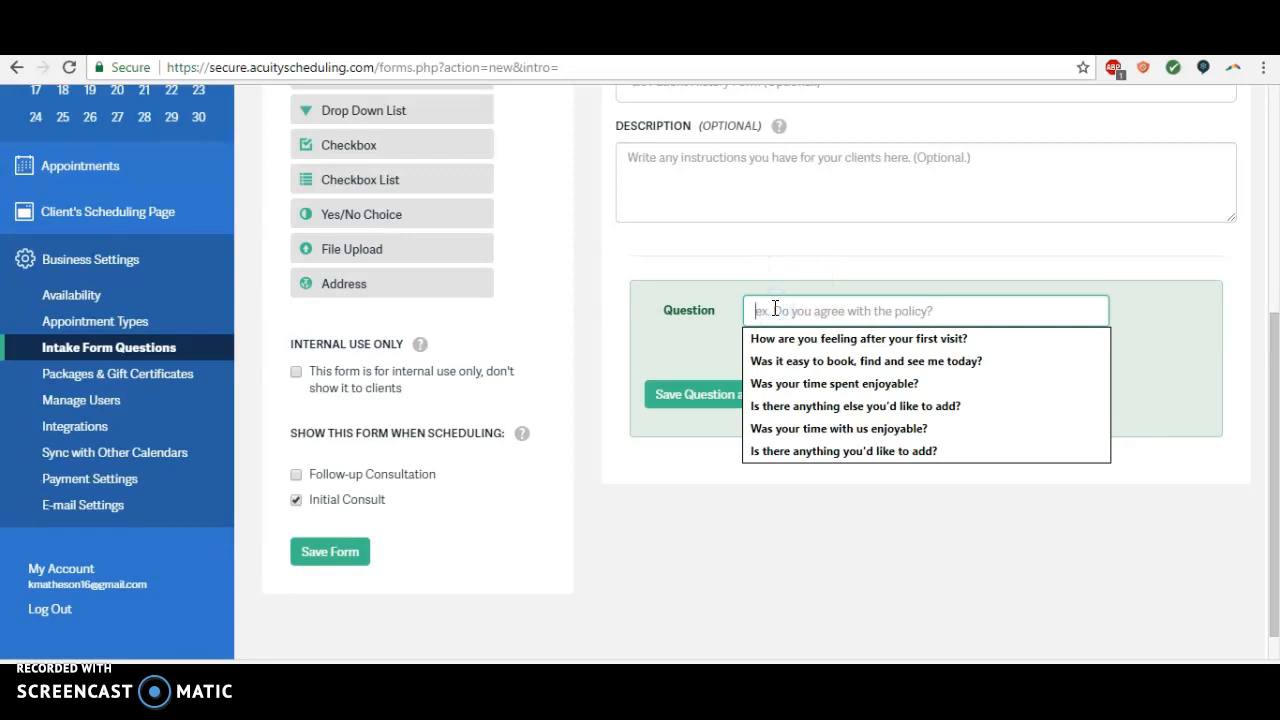
left_click(761, 268)
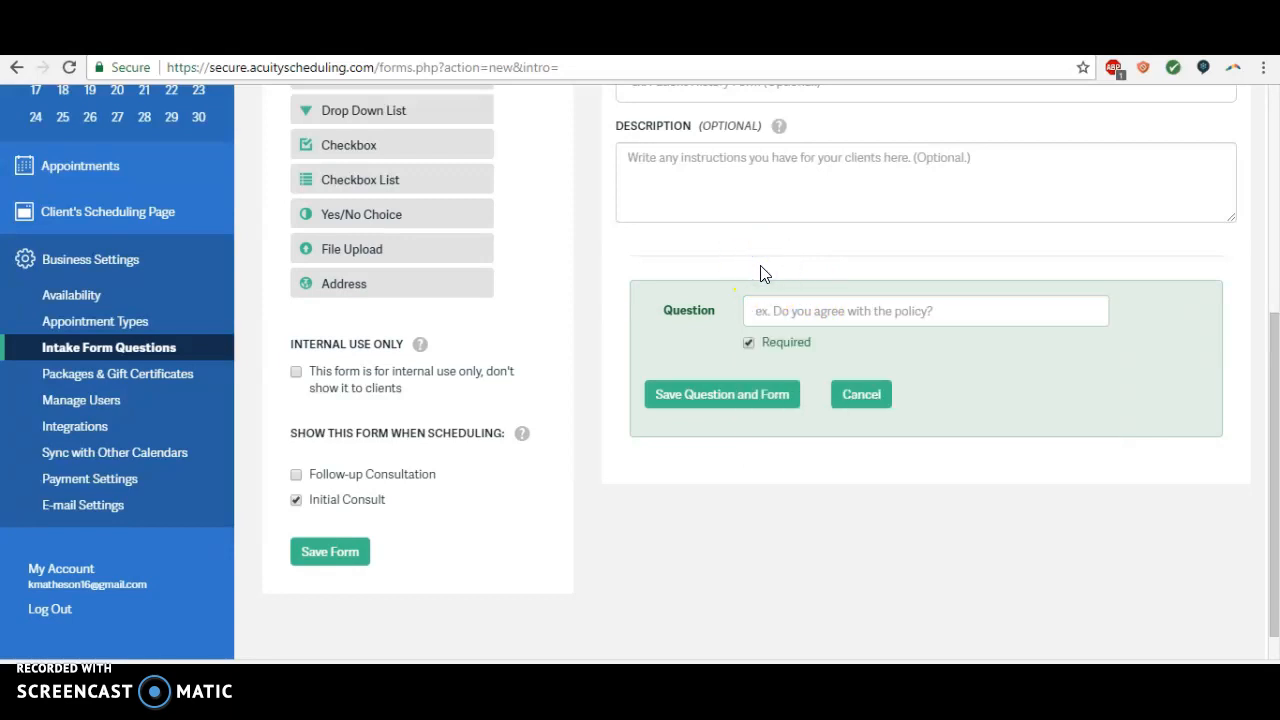
Enter the question "Do you want to get more for free? Think promotions, added support, recipes, exercises!" and save it with the form.
left_click(762, 310)
type("Do you want to")
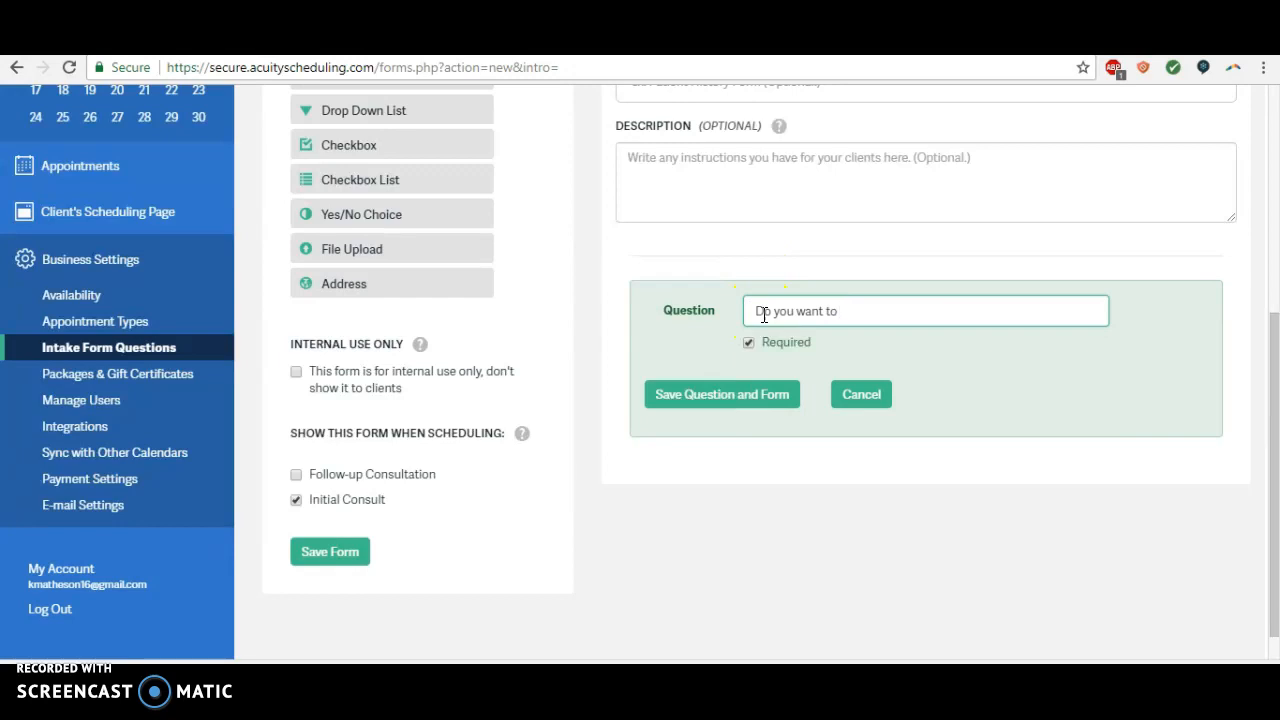
type(" get more for free? Think promotions, ")
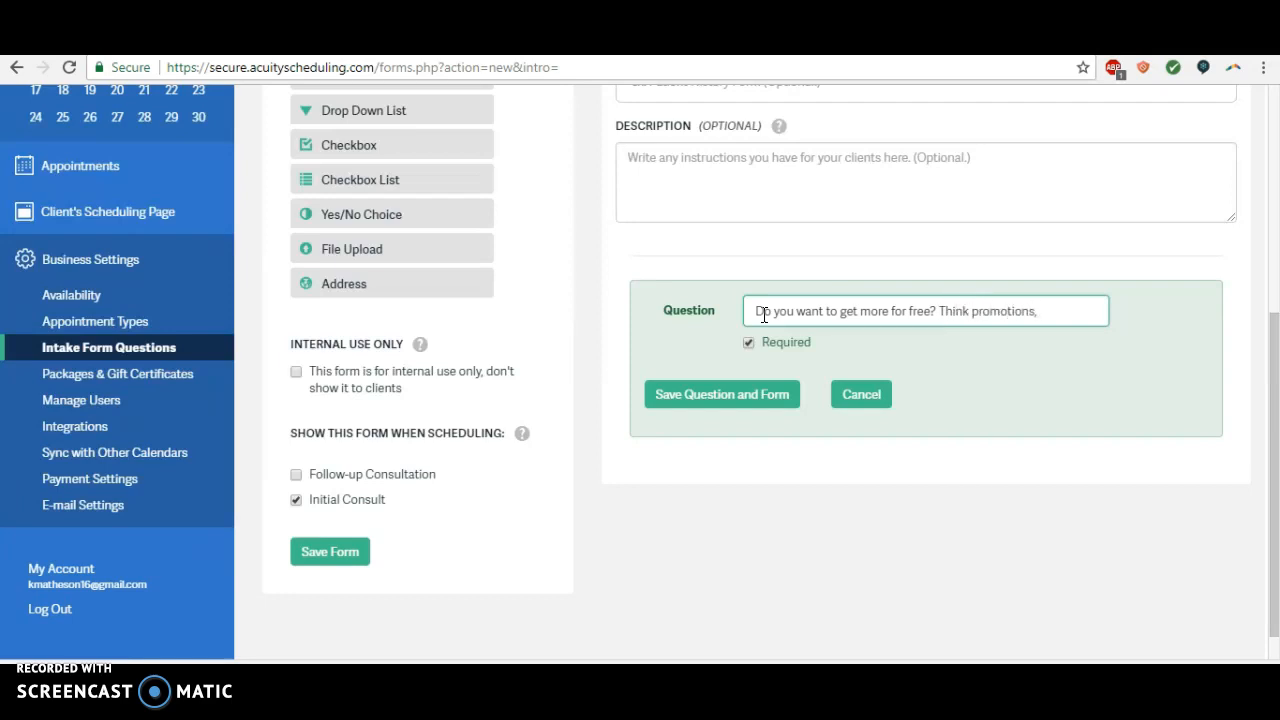
type("added support, re")
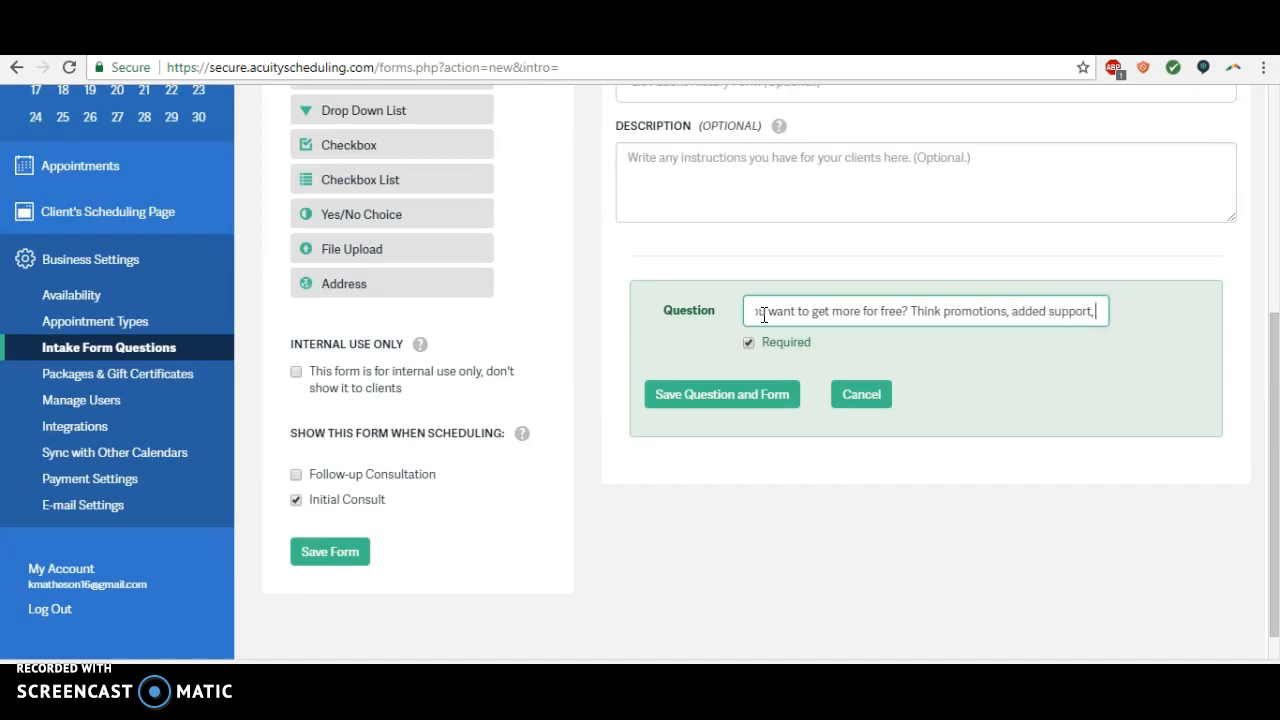
type("cipe")
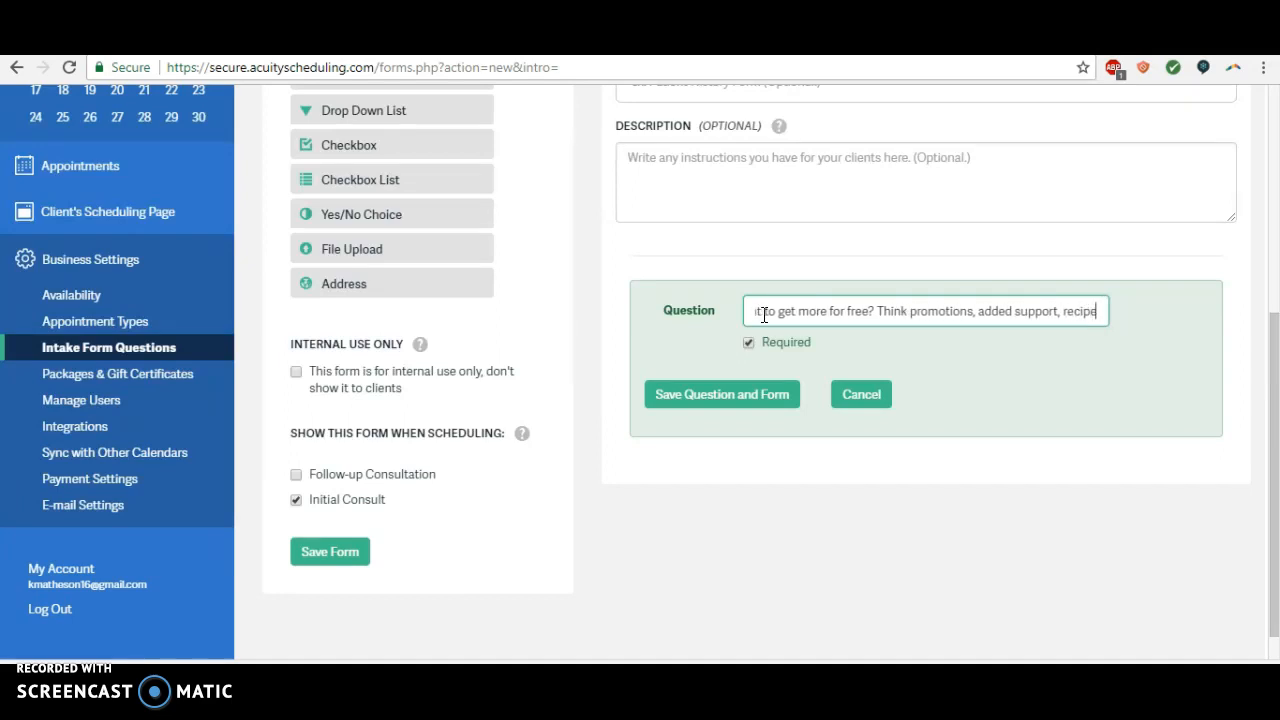
type("s, exercises!")
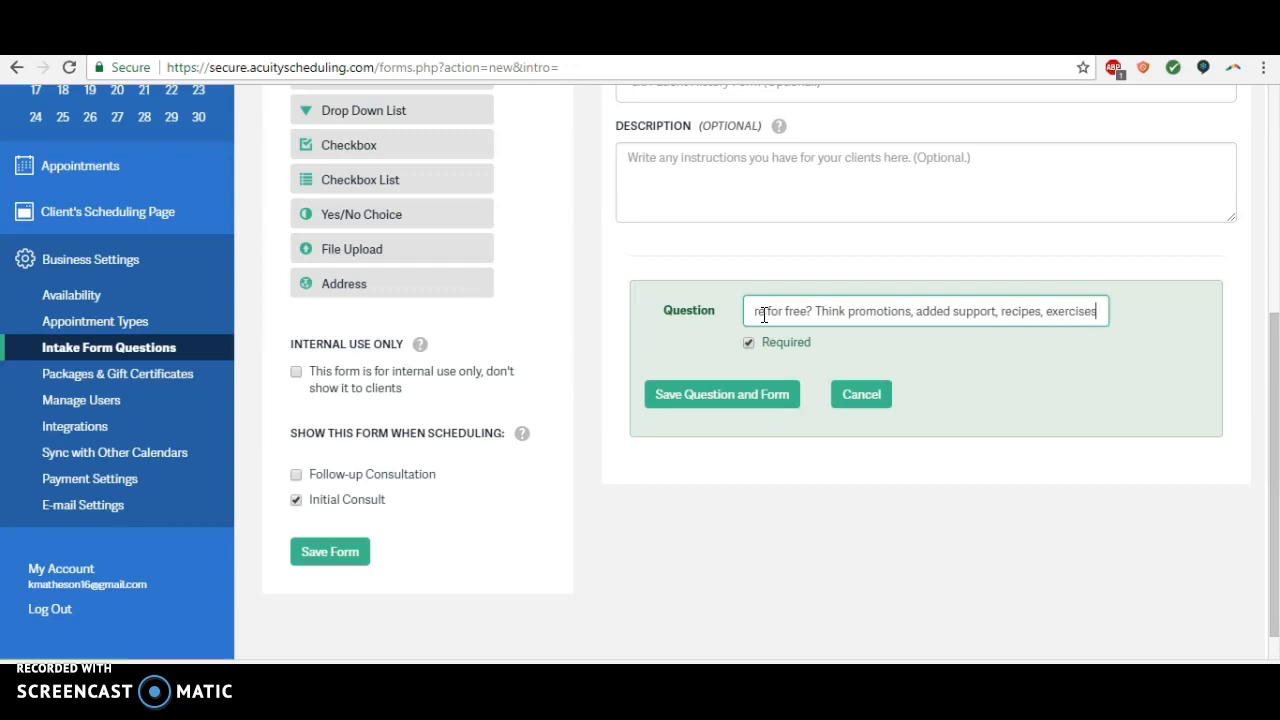
left_click(710, 398)
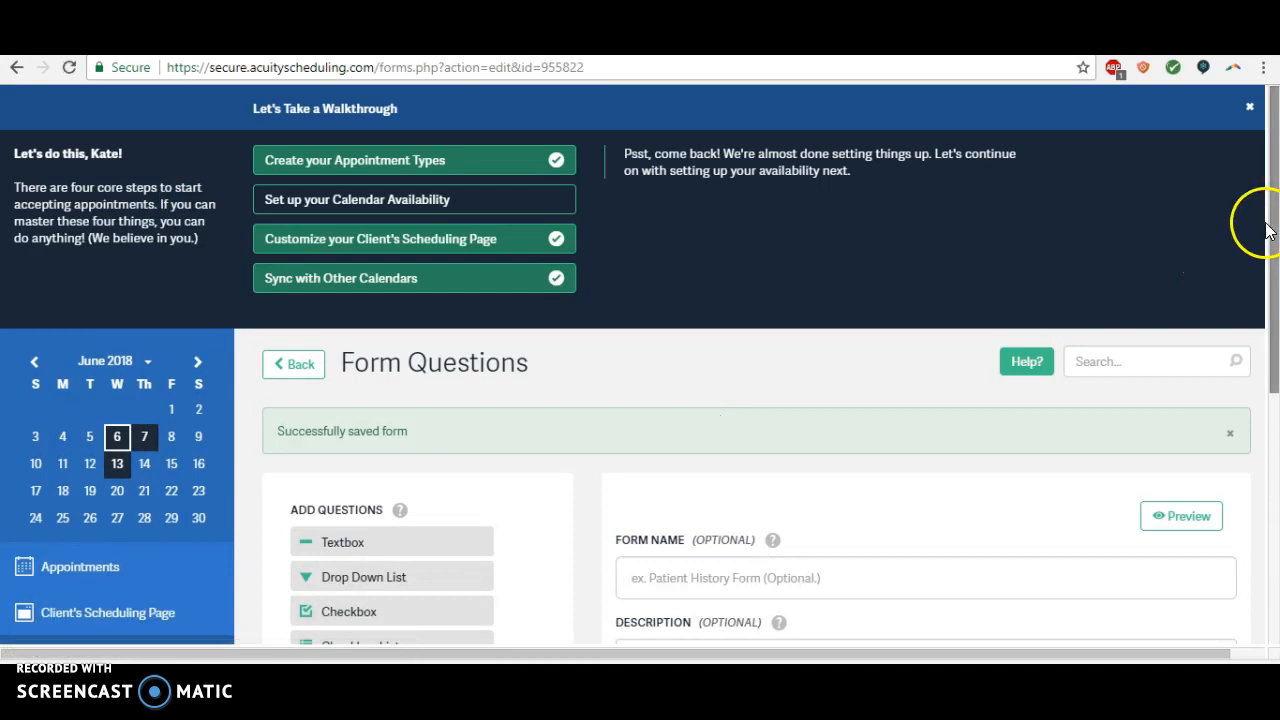
Return to the intake forms list and move the new unnamed form below Initial Patient Intake + Health History.
left_click_drag(1274, 240, 1274, 371)
left_click(145, 483)
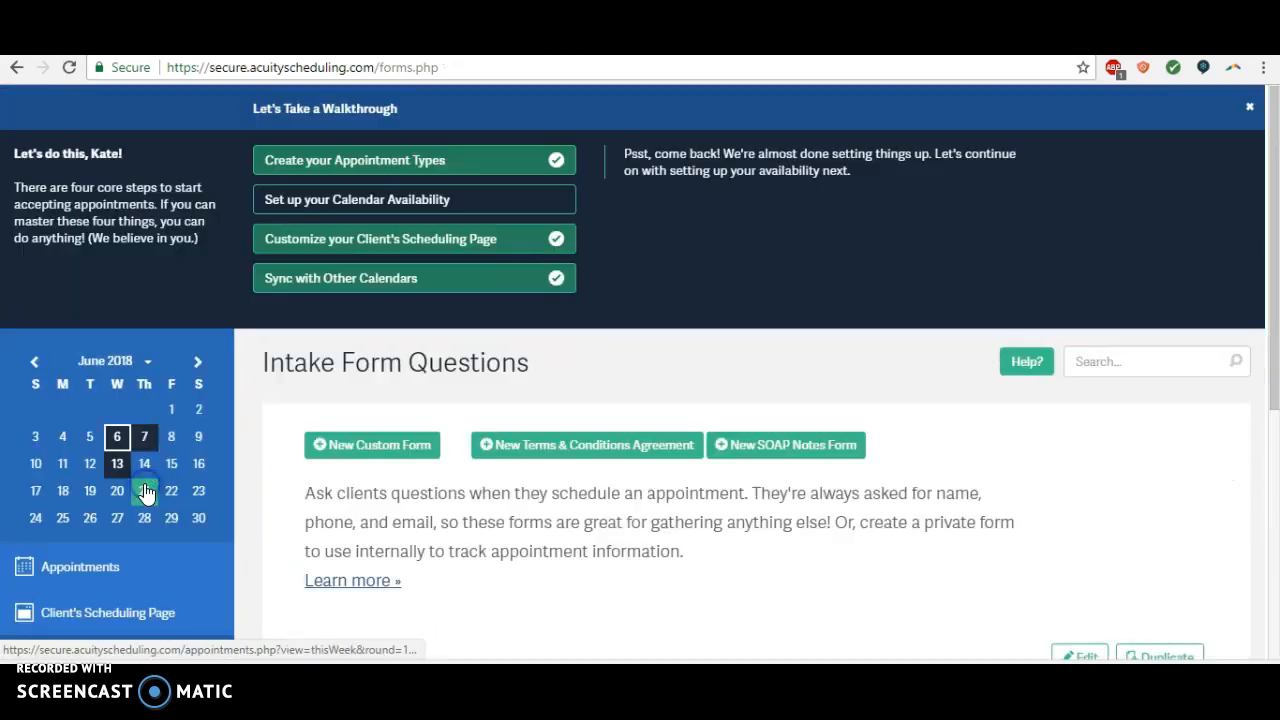
left_click_drag(1272, 194, 1274, 415)
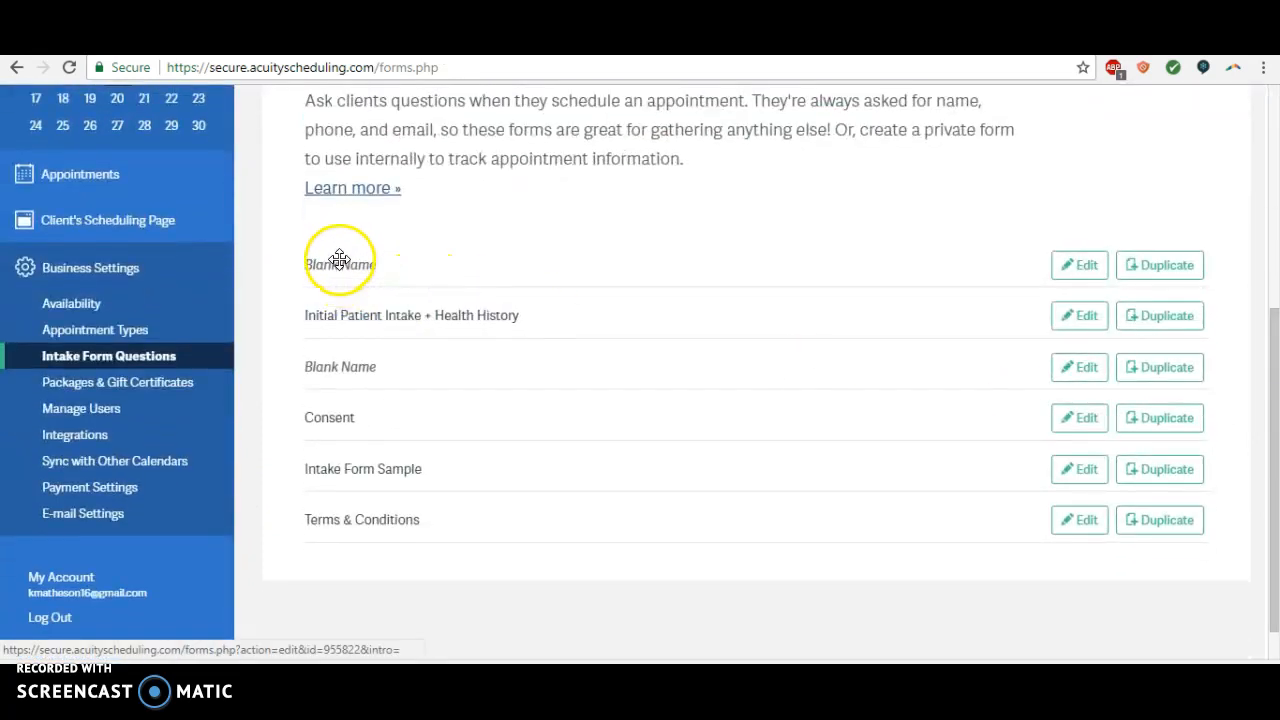
left_click_drag(336, 261, 343, 314)
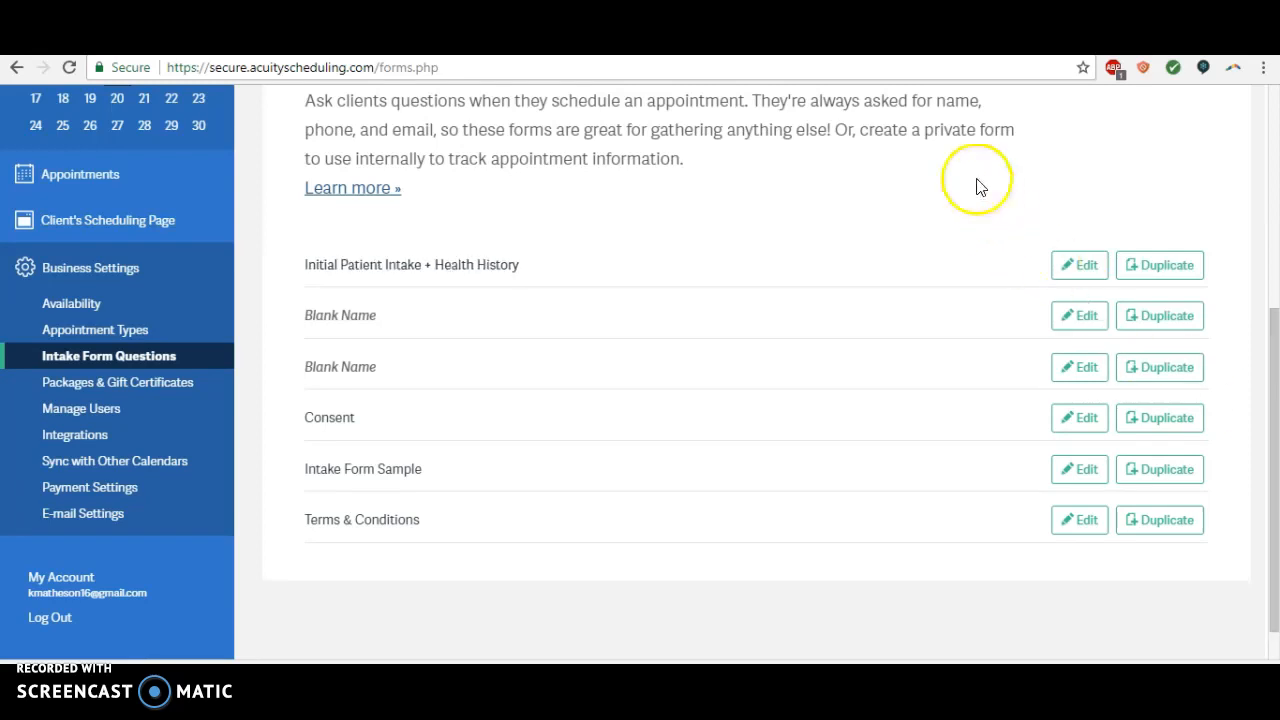
Switch to Mailchimp and start a new list named Clients/Patients.
left_click(906, 42)
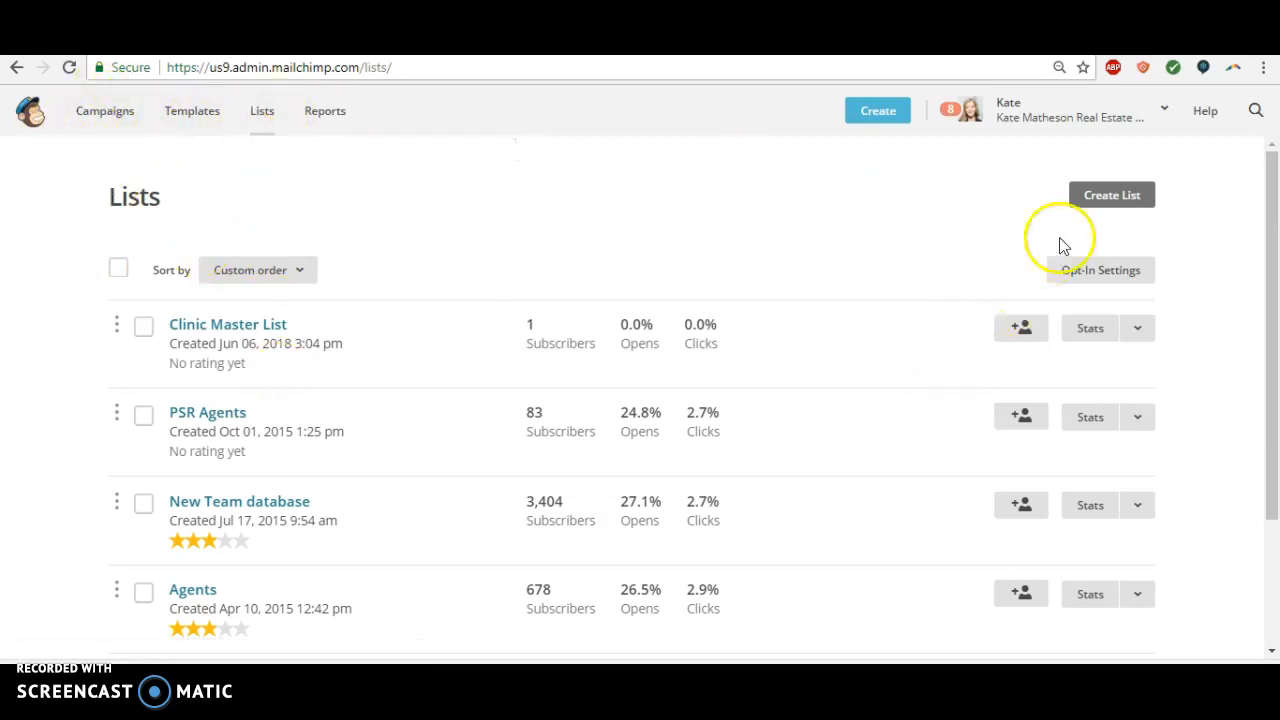
left_click(1090, 198)
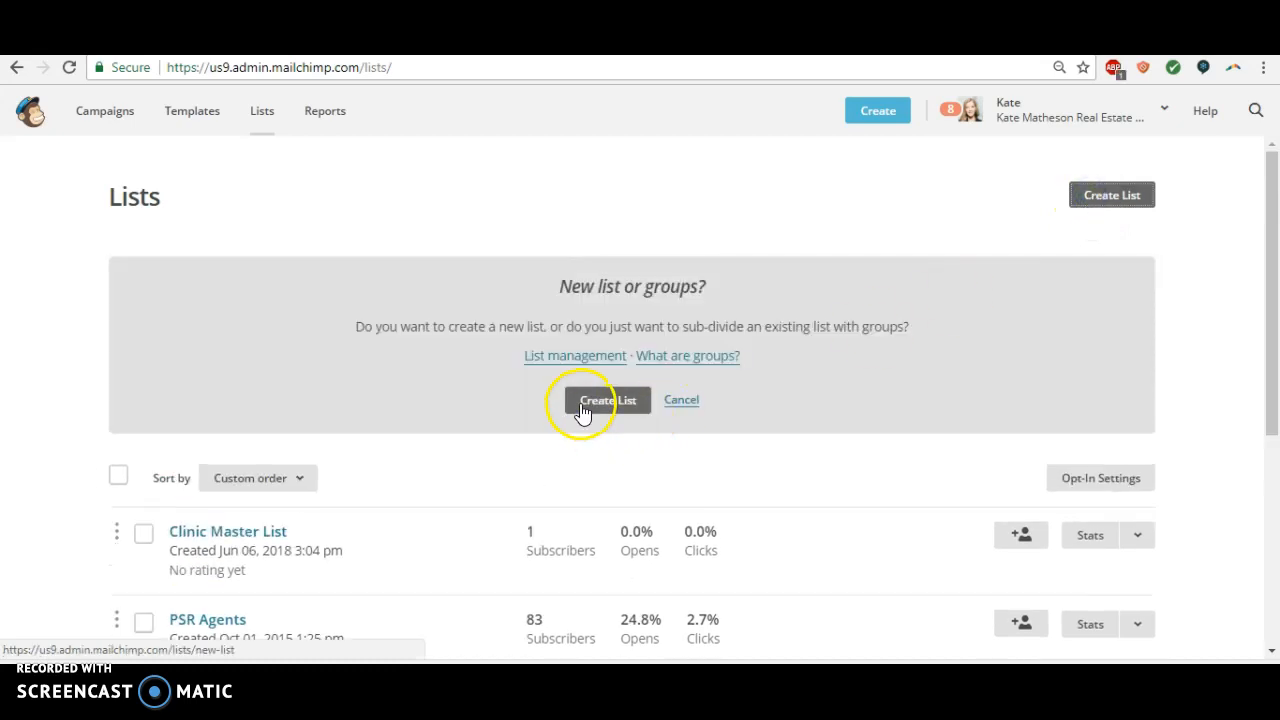
left_click(605, 401)
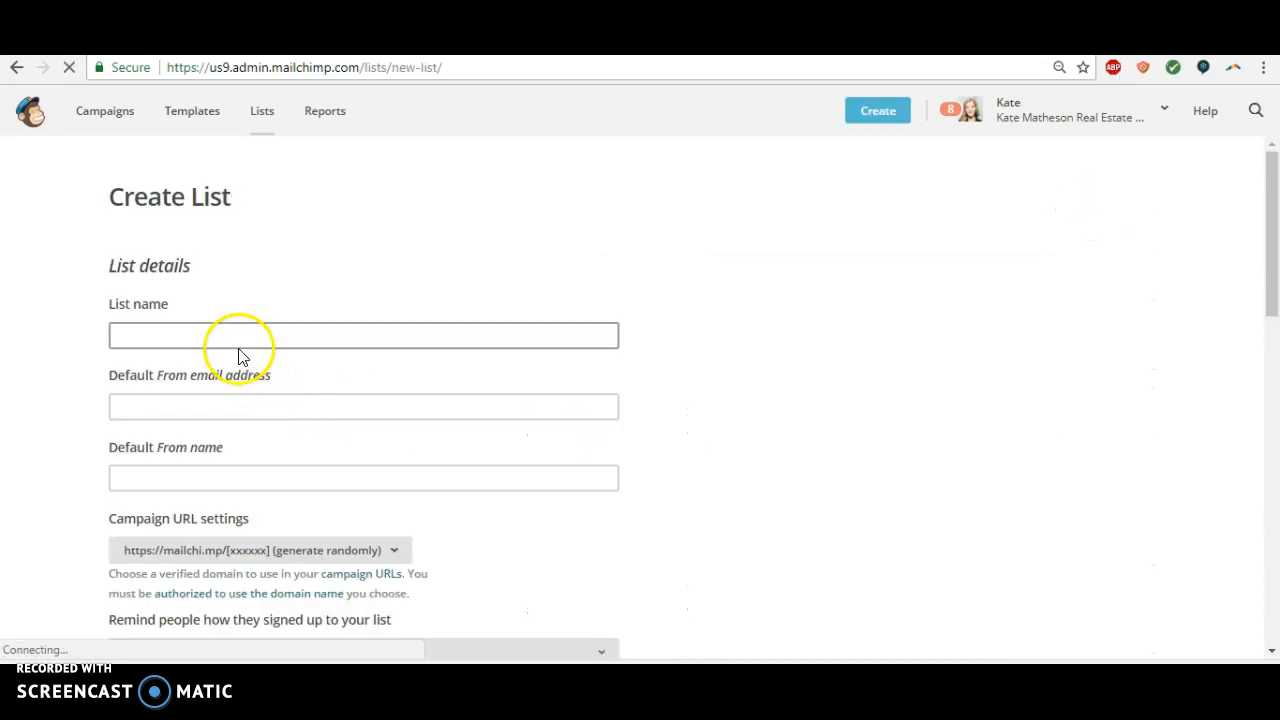
left_click(229, 335)
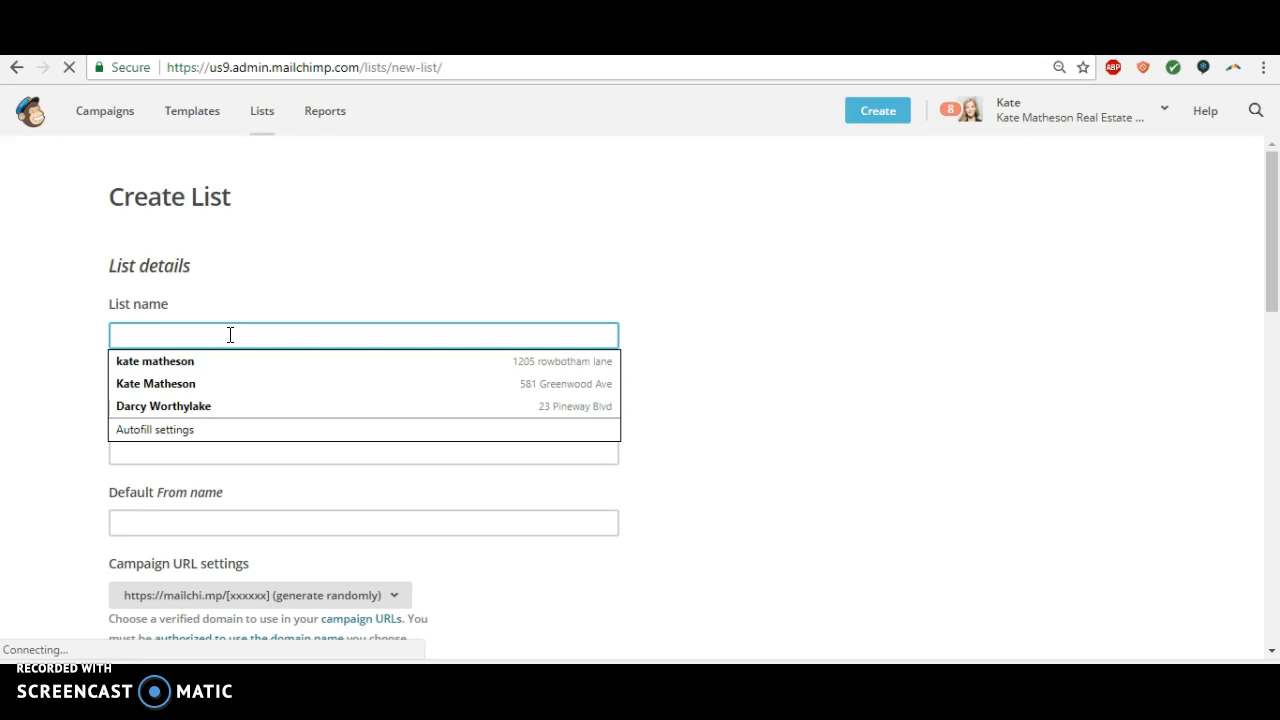
type("Clients/Patients")
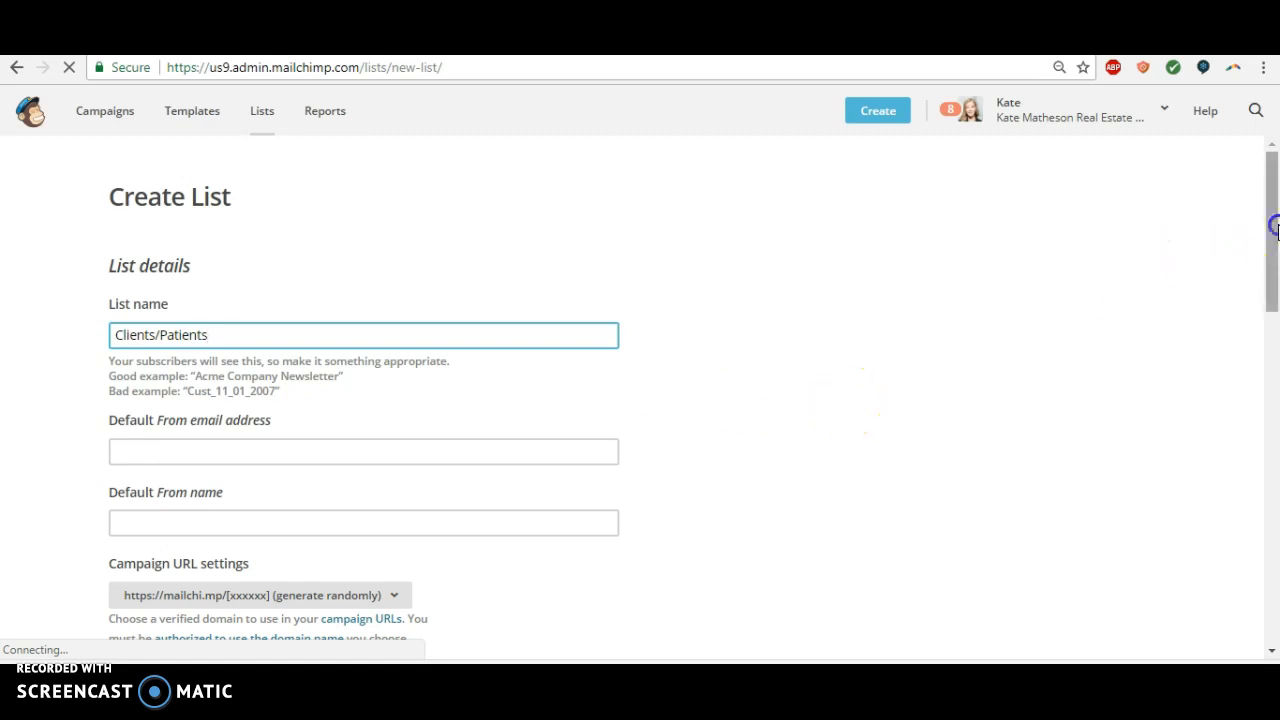
Fill in the list's default From email address and default From name with the sender's saved details.
left_click_drag(1266, 223, 1272, 263)
left_click(252, 318)
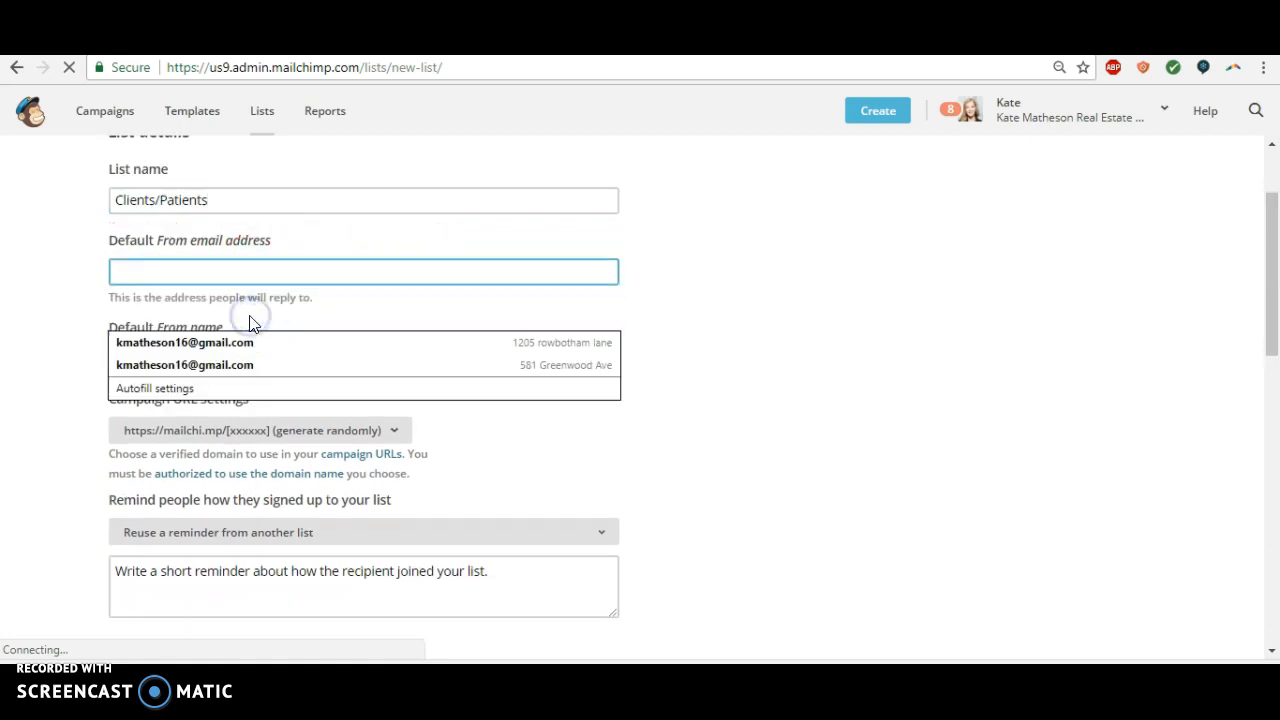
type("kate")
key("Down")
key("Return")
left_click(138, 343)
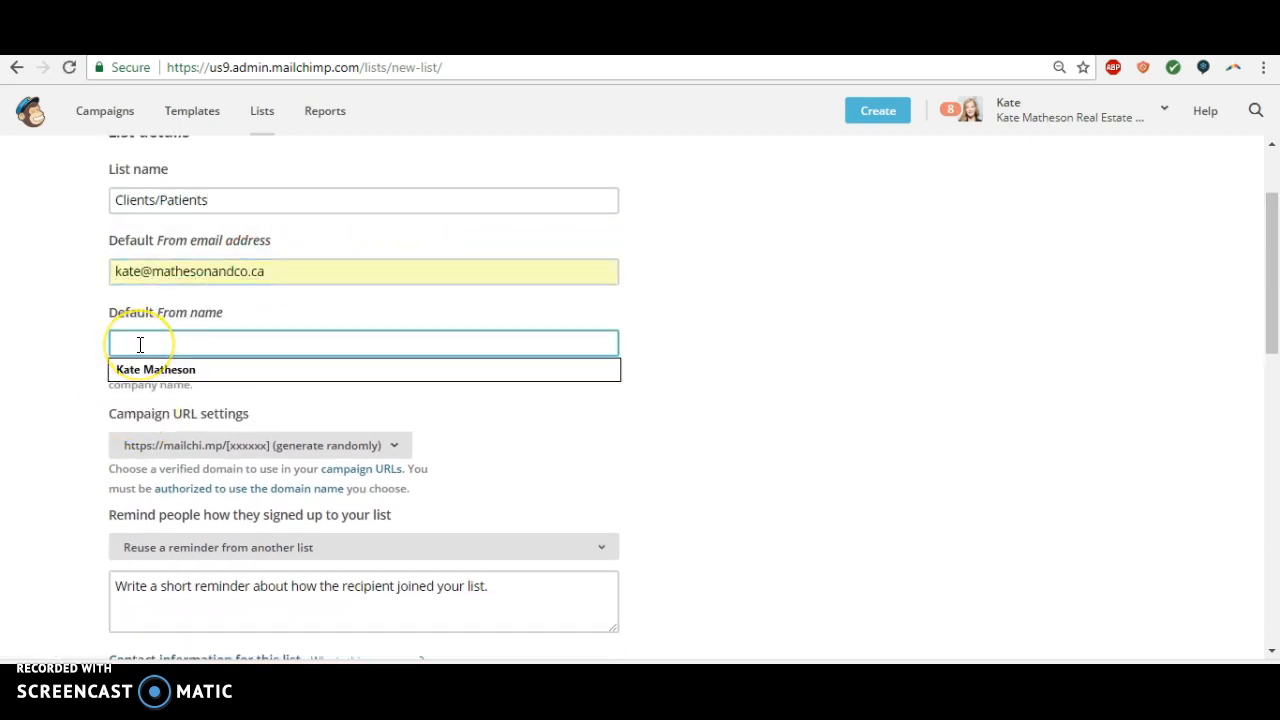
key("Down")
key("Return")
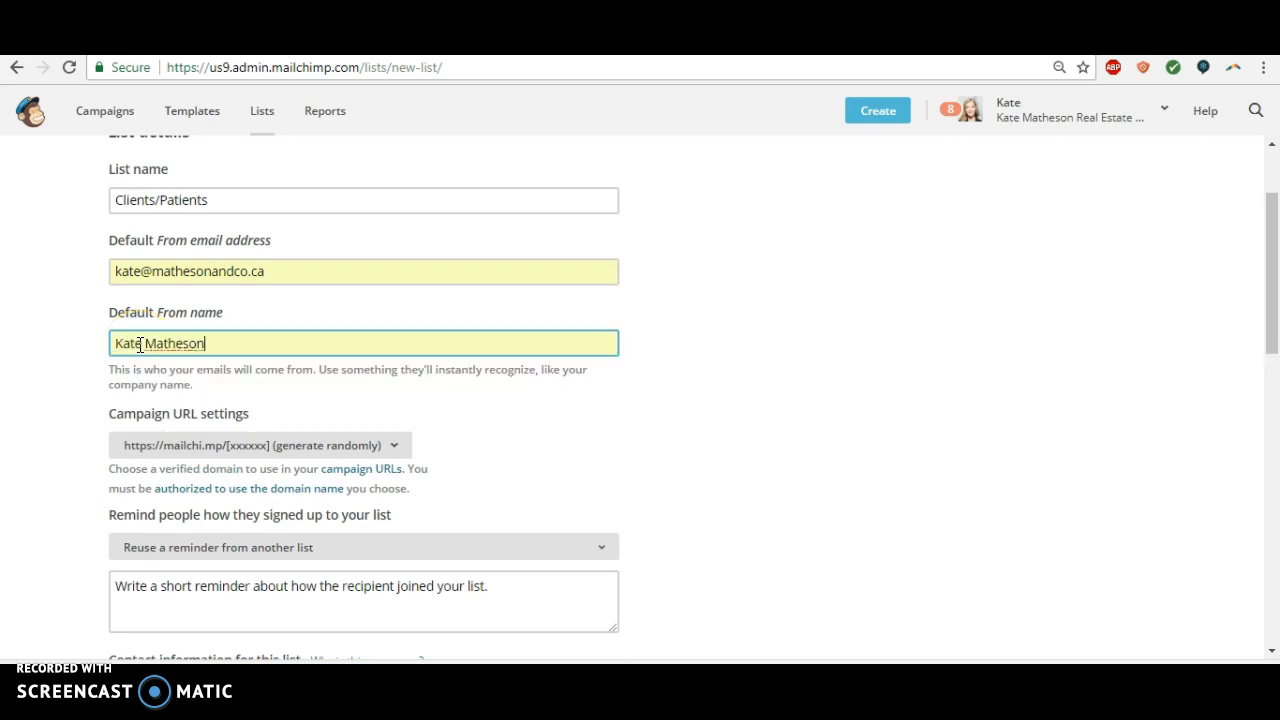
left_click_drag(114, 272, 141, 272)
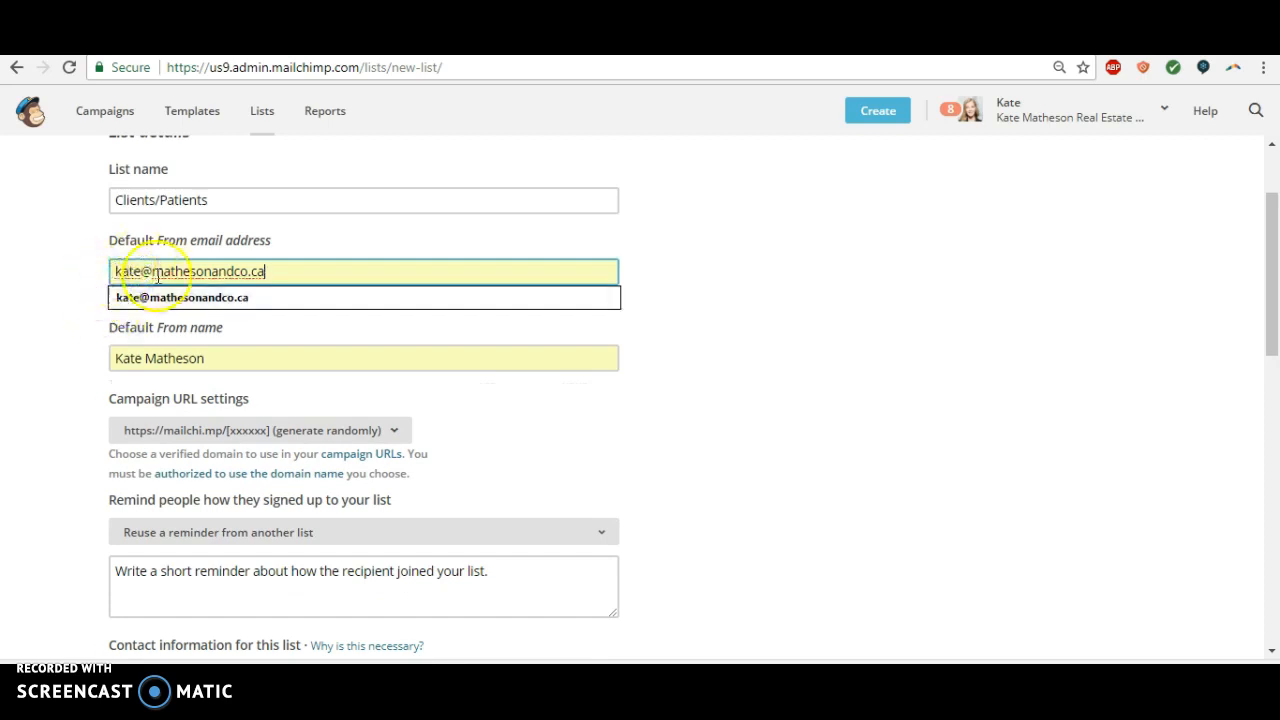
left_click(73, 290)
left_click_drag(116, 343, 209, 343)
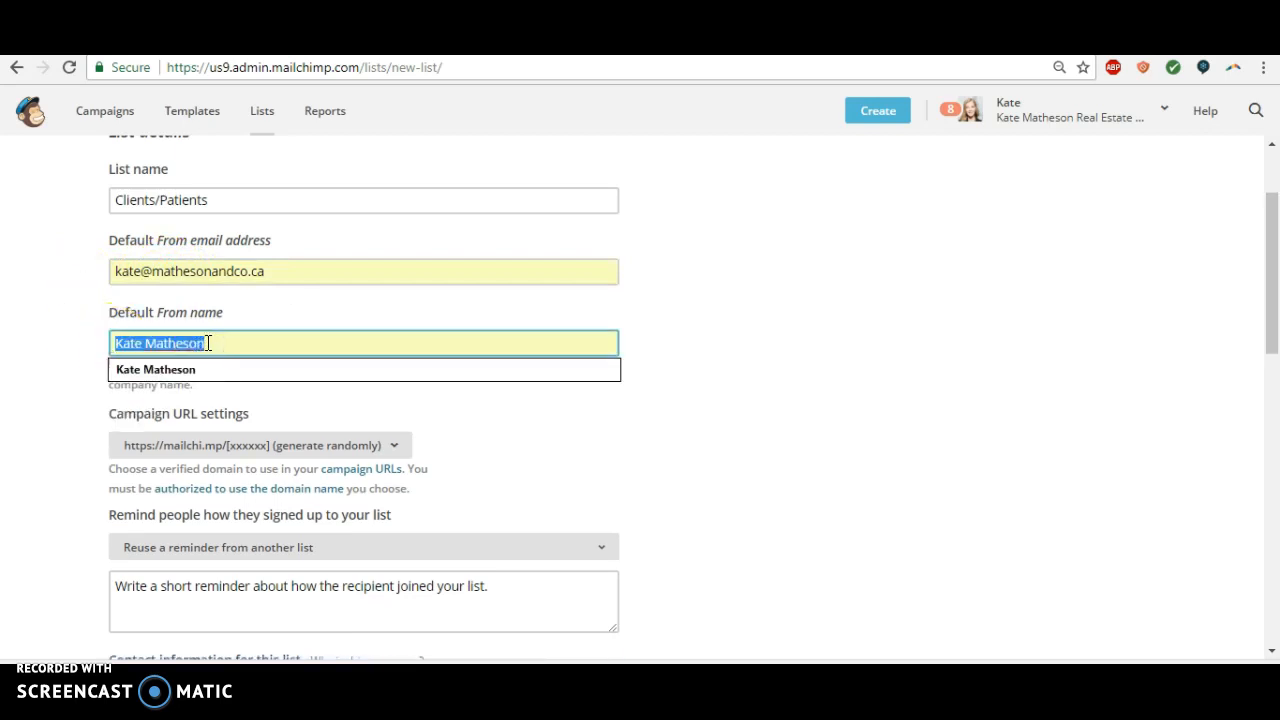
left_click(211, 343)
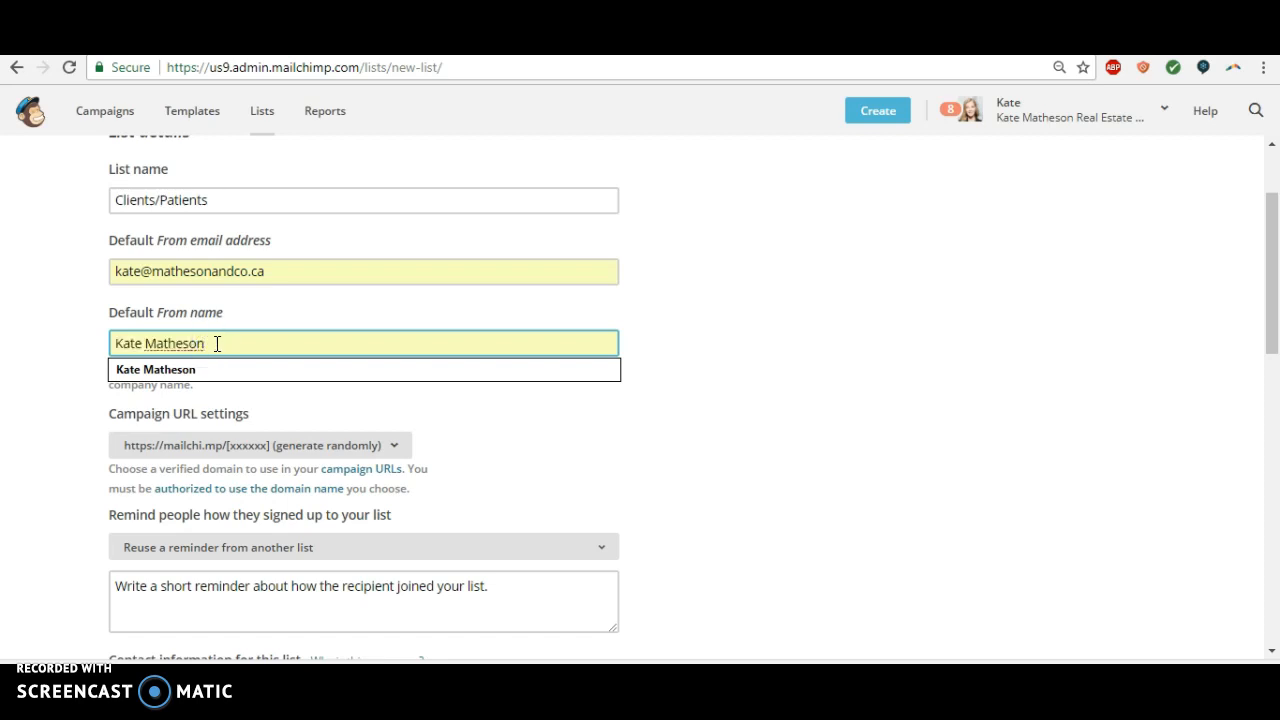
left_click_drag(217, 343, 106, 343)
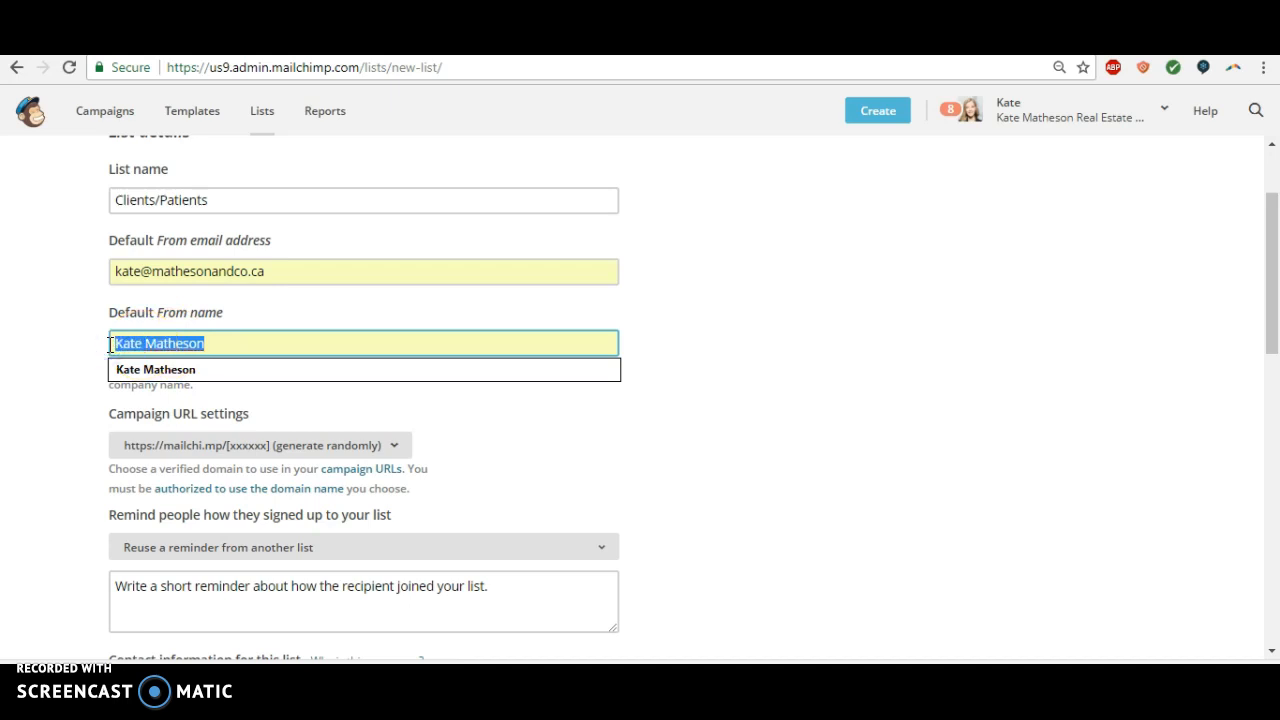
left_click(224, 345)
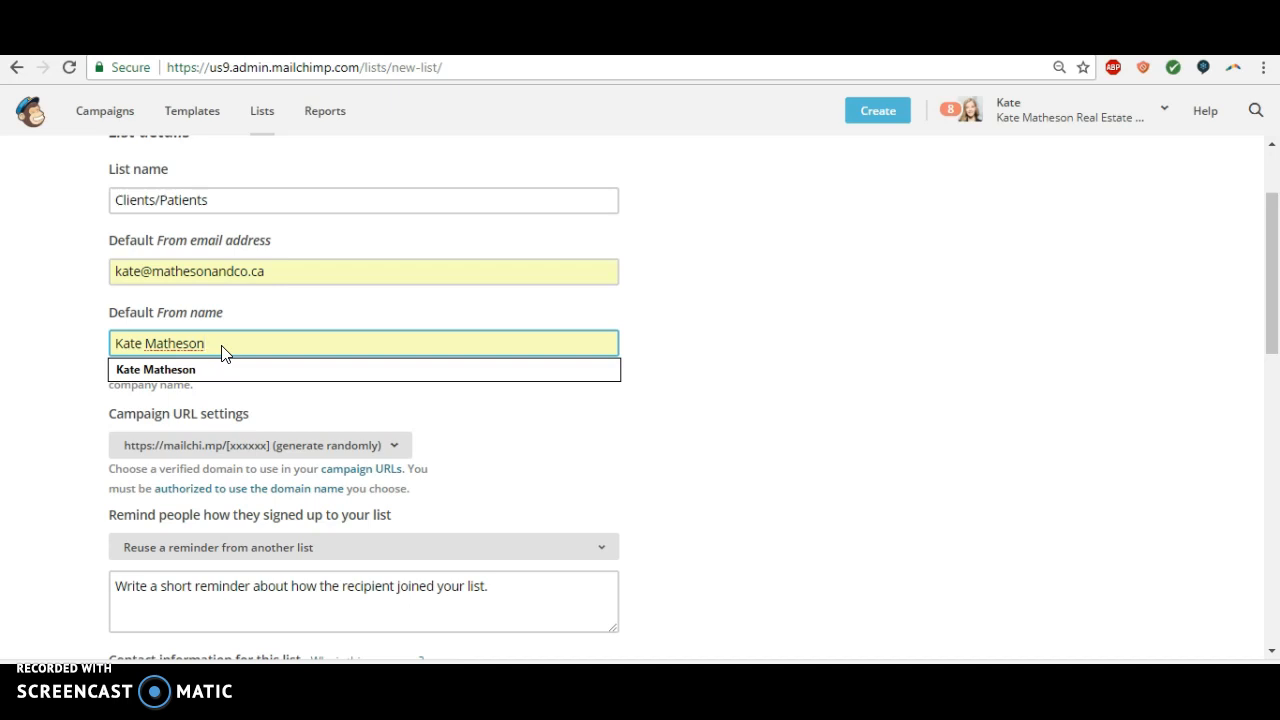
Enter the signup reminder "You're on here because you want more for free and opted in on your initial intake form".
left_click_drag(1271, 289, 1272, 398)
left_click(466, 262)
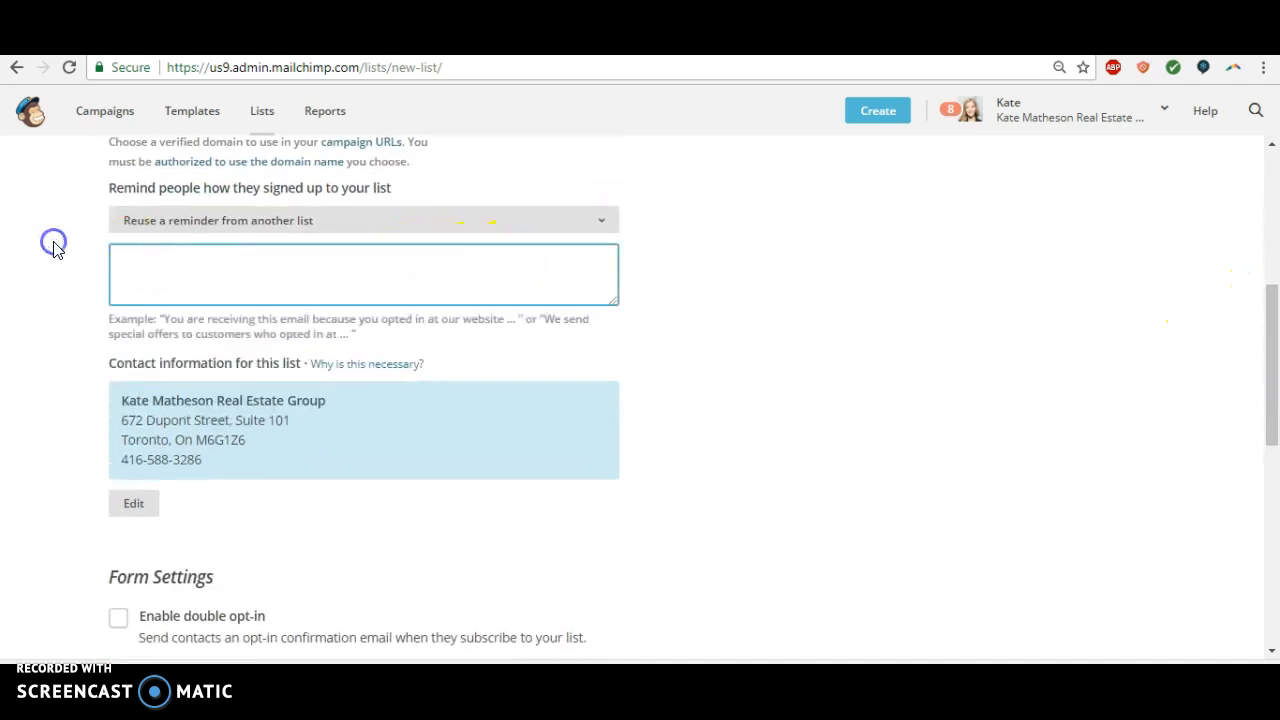
type("You're on here because you want more for free and opted in on your initial intake form")
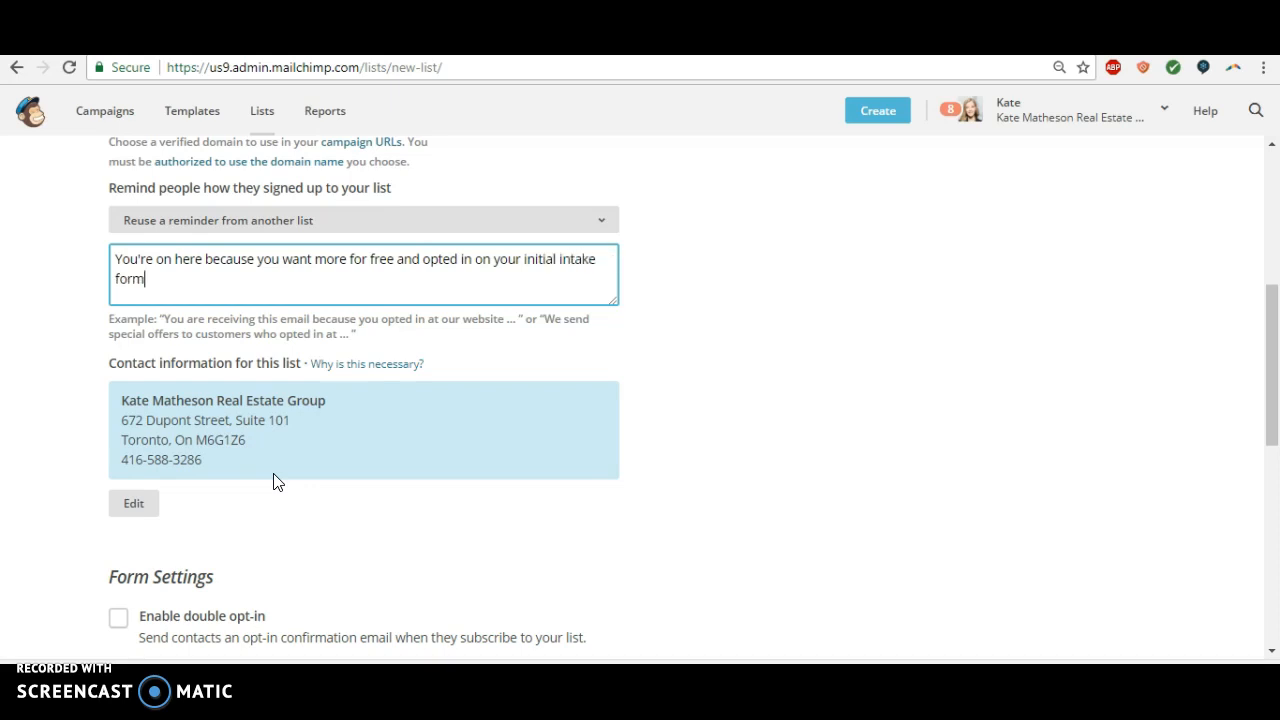
Save the new Clients/Patients list with double opt-in, GDPR fields and all notifications turned off.
left_click_drag(1271, 306, 1274, 404)
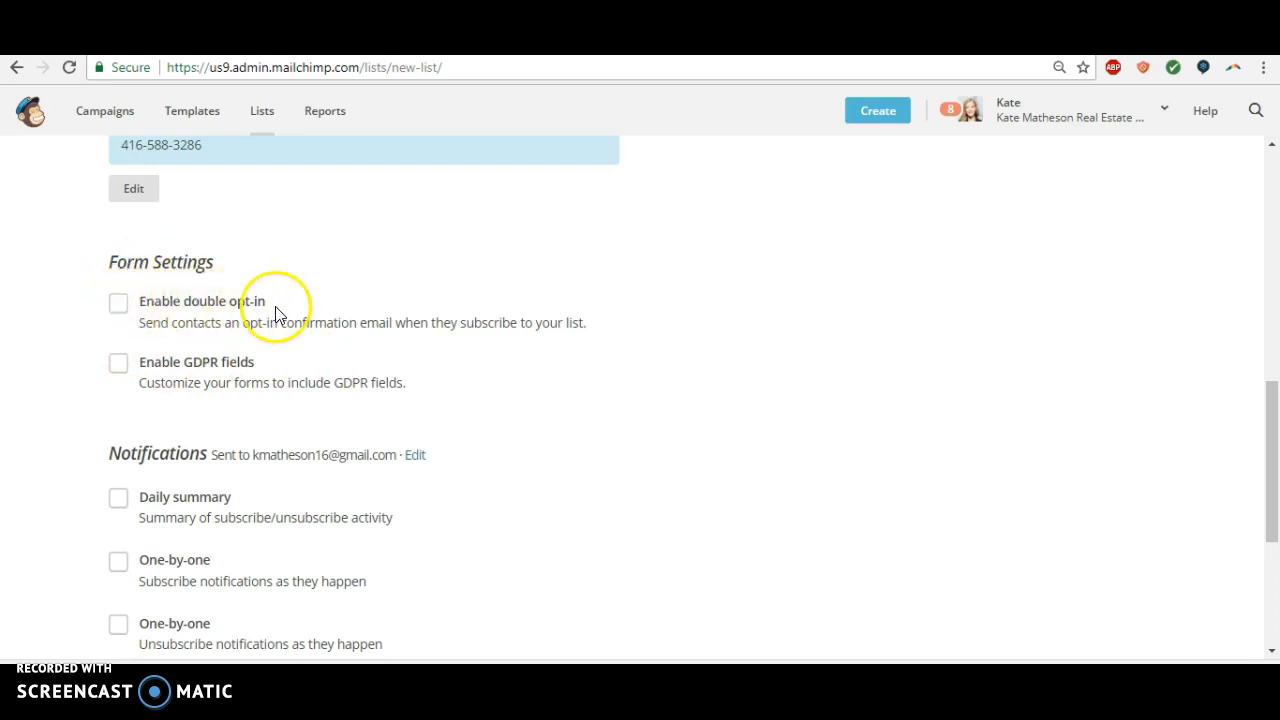
left_click(117, 308)
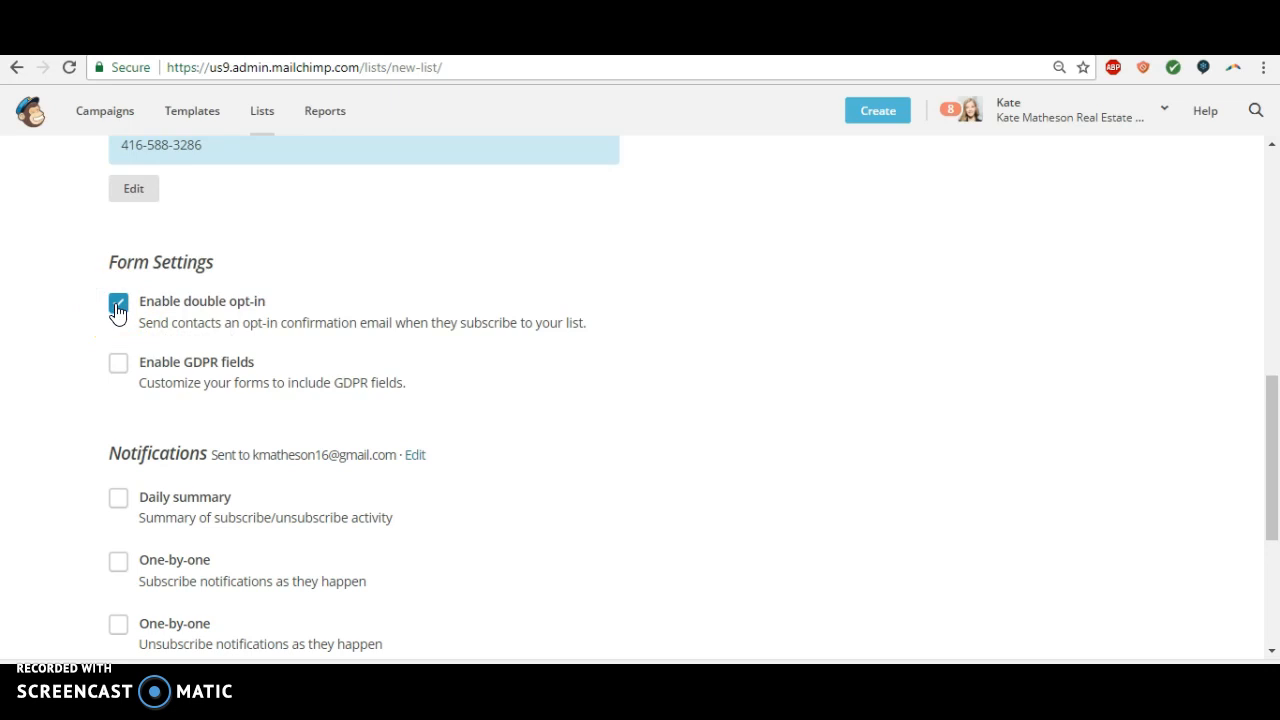
left_click(117, 305)
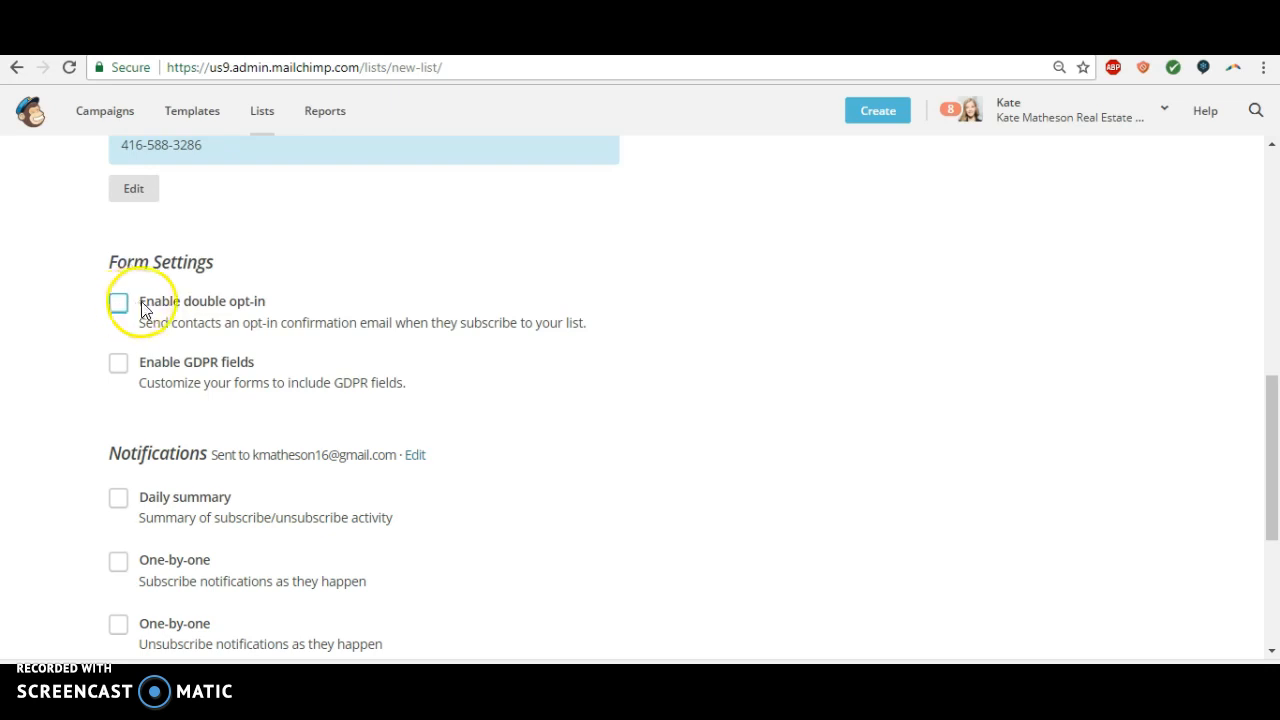
left_click_drag(1276, 415, 1276, 451)
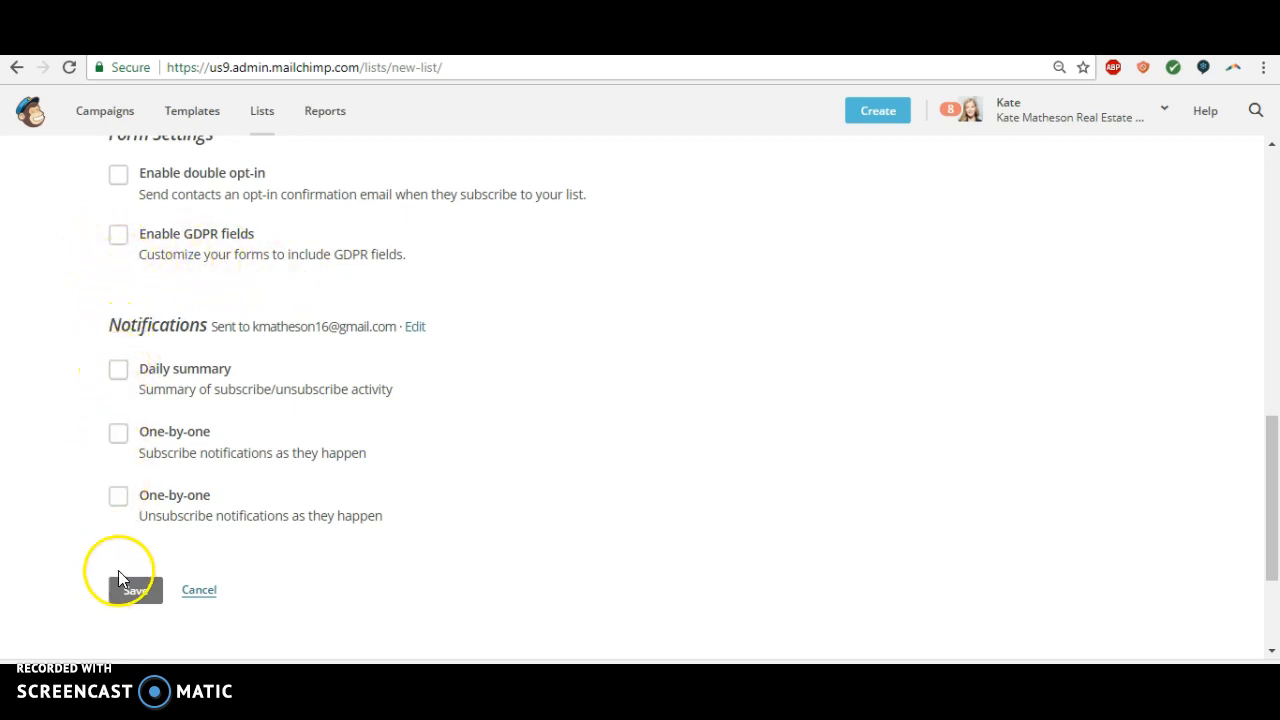
left_click(131, 592)
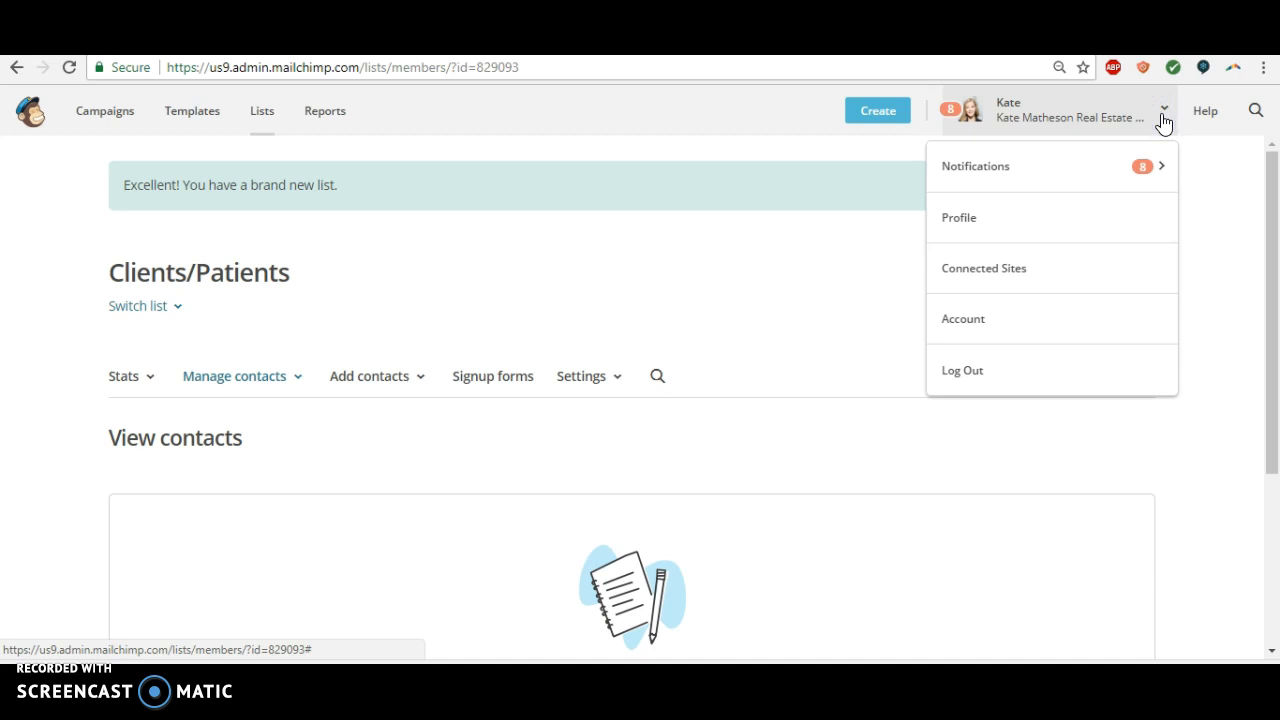
Open the API keys page of the Mailchimp account and create a new API key.
left_click(955, 328)
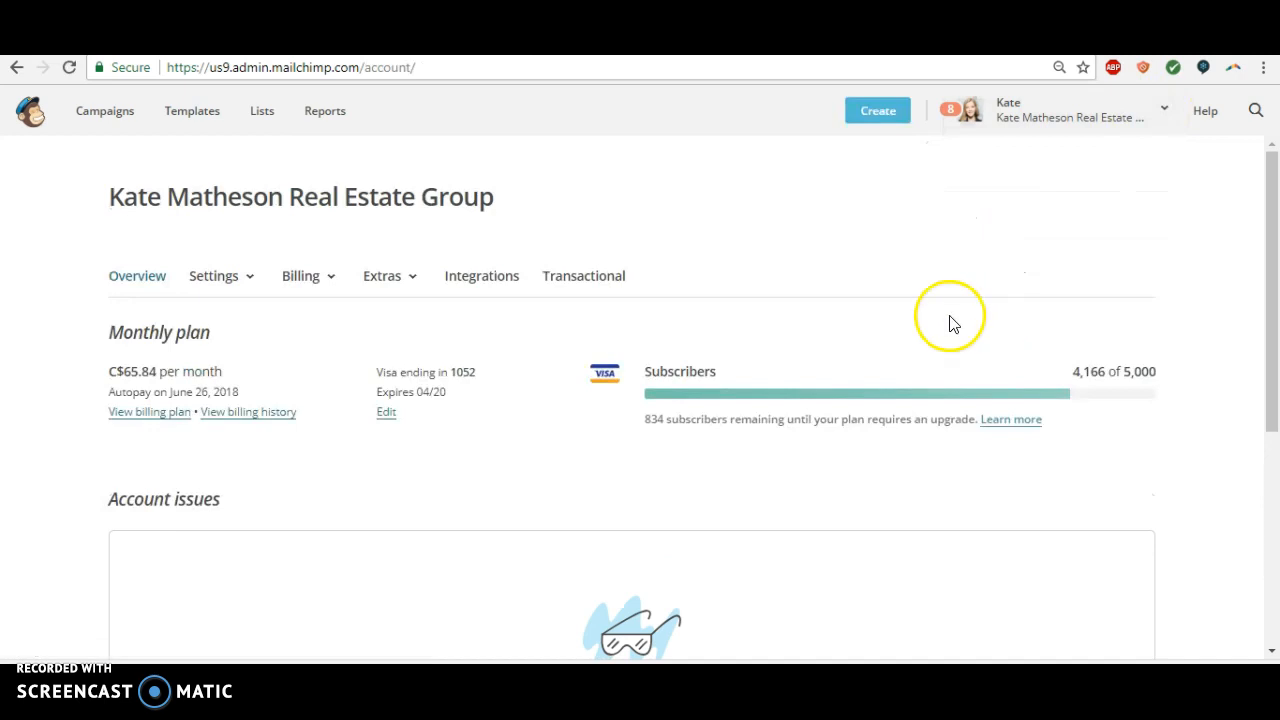
left_click(388, 282)
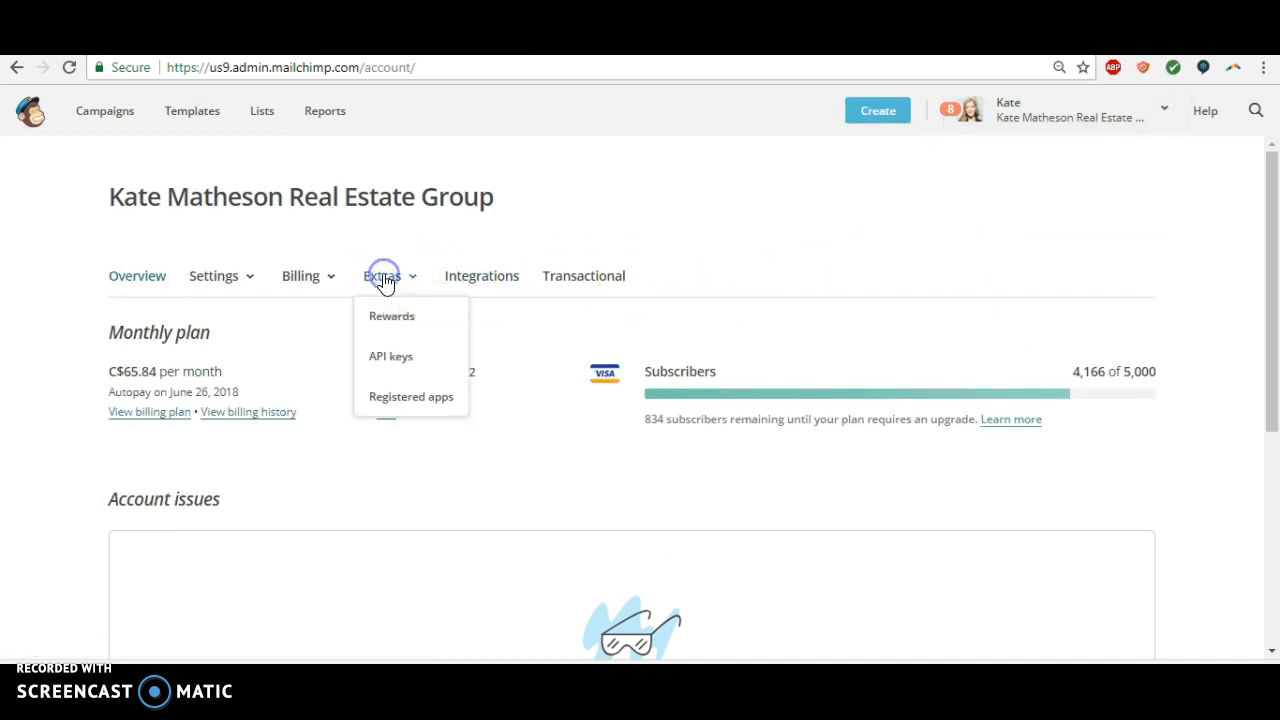
left_click(390, 364)
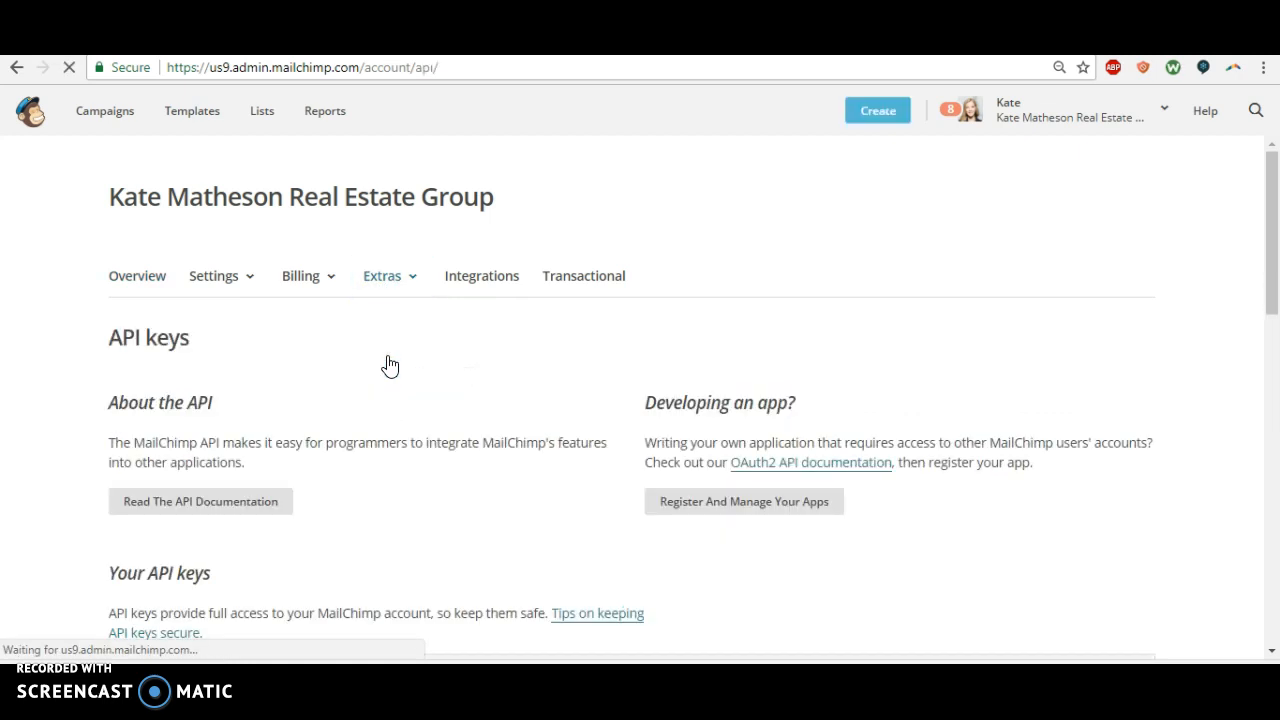
left_click_drag(1272, 238, 1274, 342)
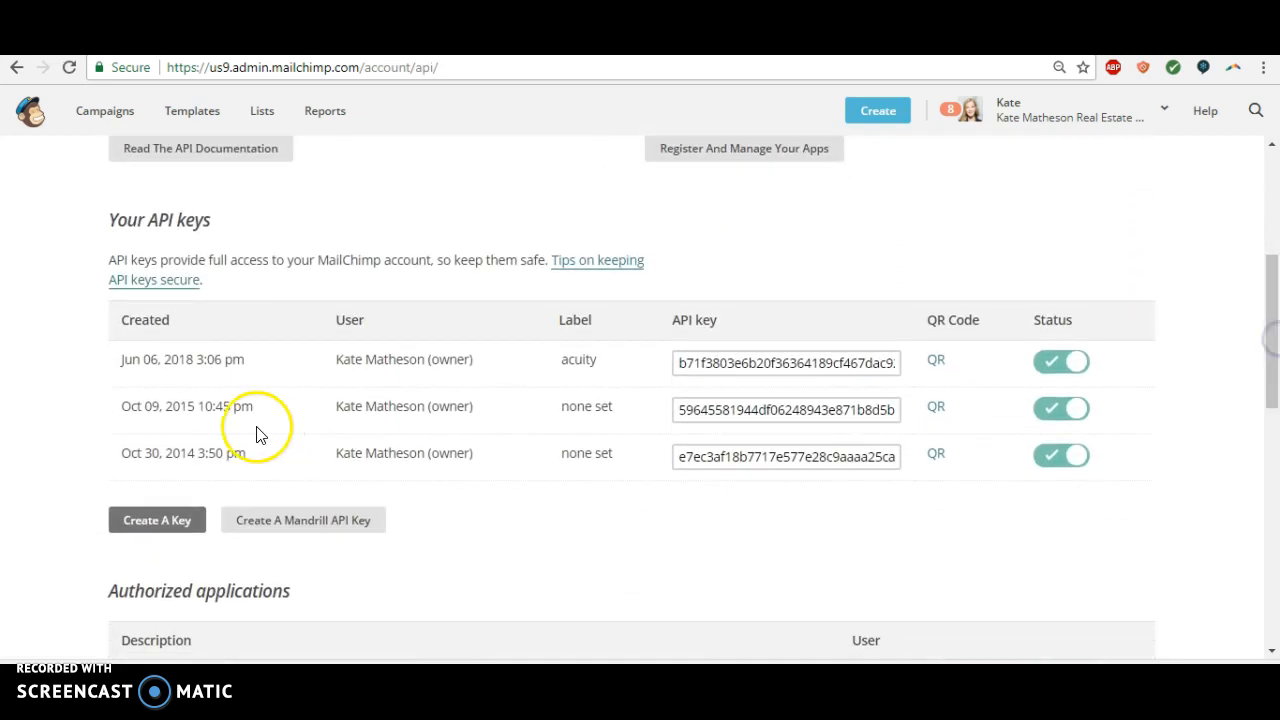
left_click(154, 524)
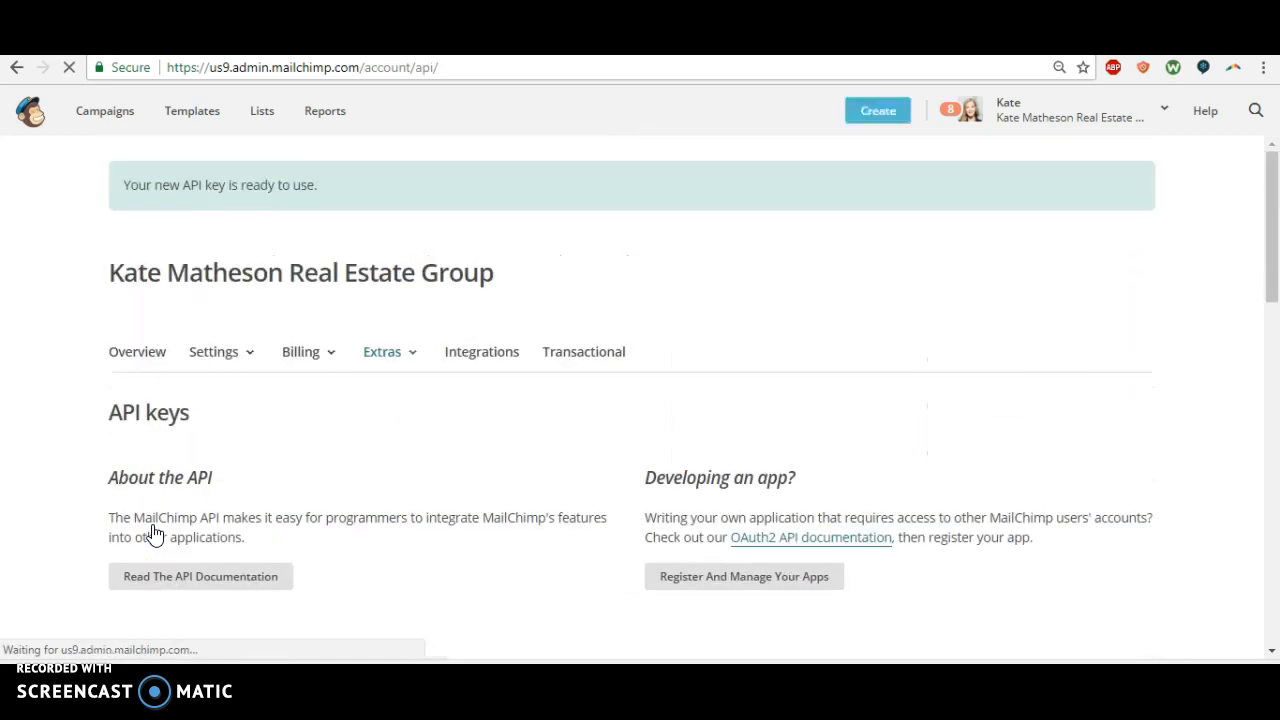
Label the newly created API key "Acuity Scheduling".
left_click_drag(1277, 218, 1275, 336)
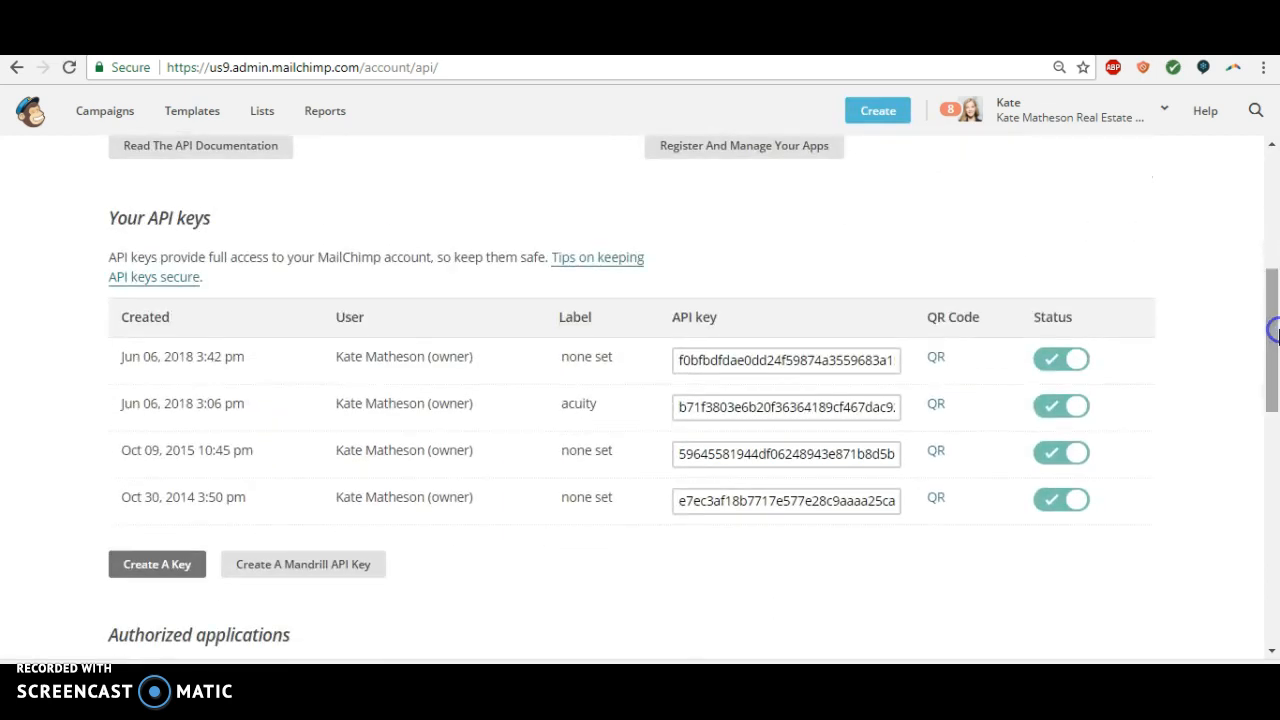
left_click(578, 365)
type("Acuity Scheduin")
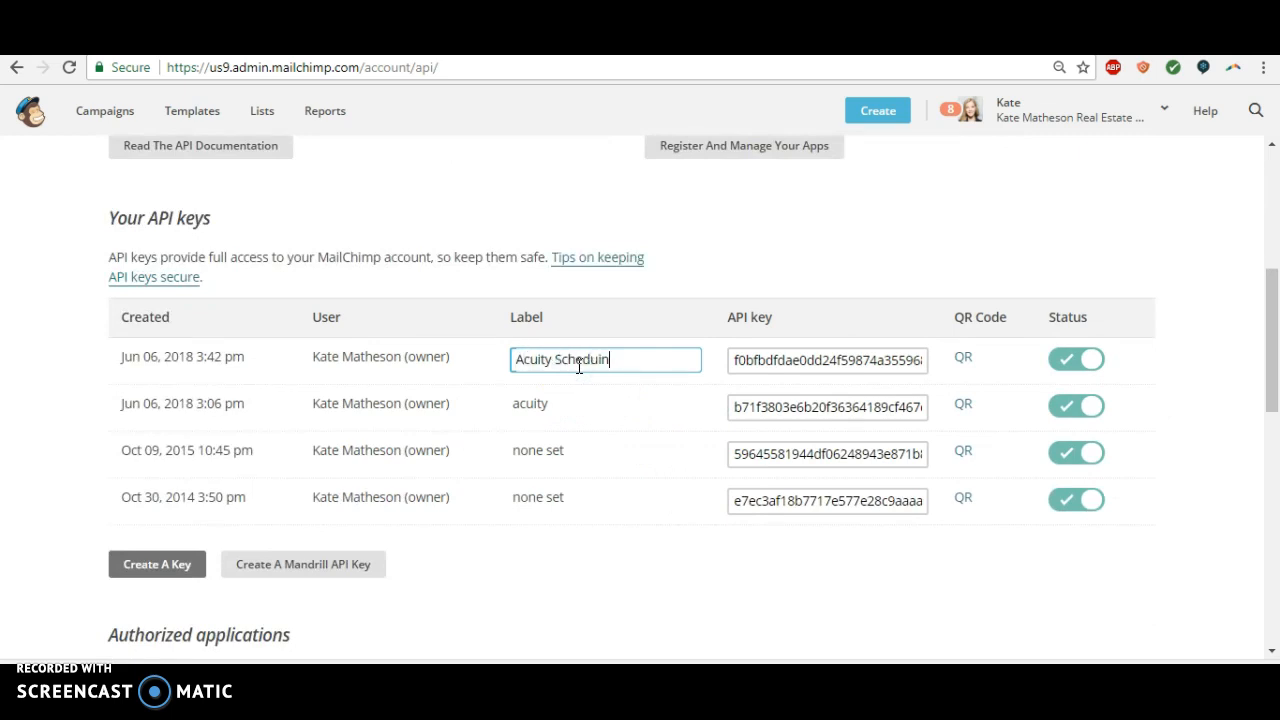
mouse_move(1268, 386)
left_mouse_down()
mouse_move(1275, 410)
mouse_move(1272, 393)
left_mouse_up()
left_click(881, 568)
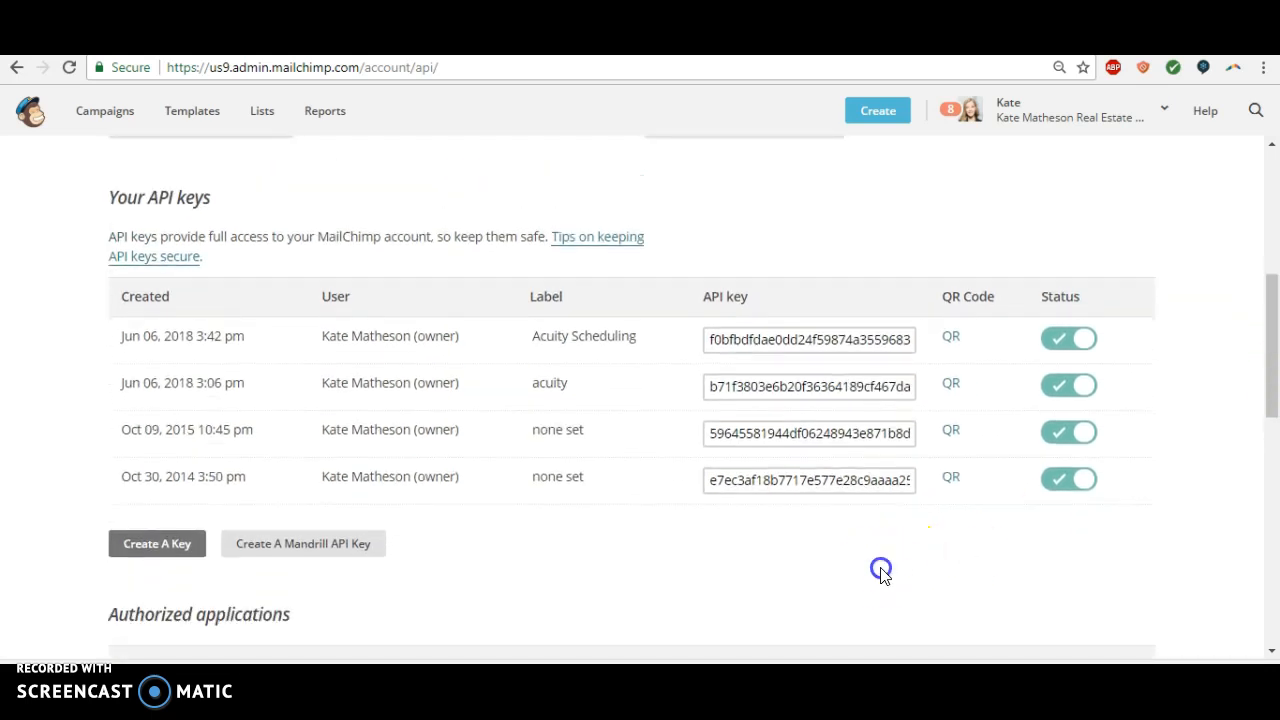
Copy the Acuity Scheduling API key, switch to Acuity Scheduling and open its Integrations page.
double_click(754, 341)
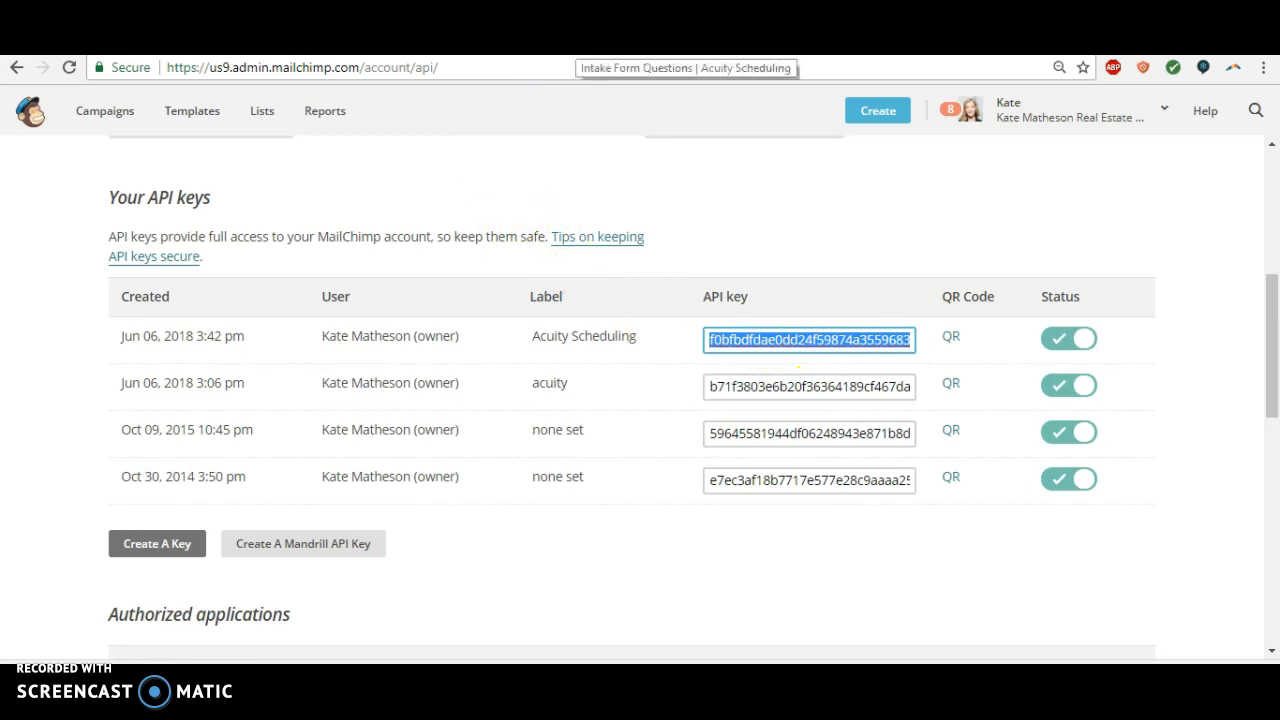
left_click(576, 42)
left_click_drag(1275, 409, 1277, 413)
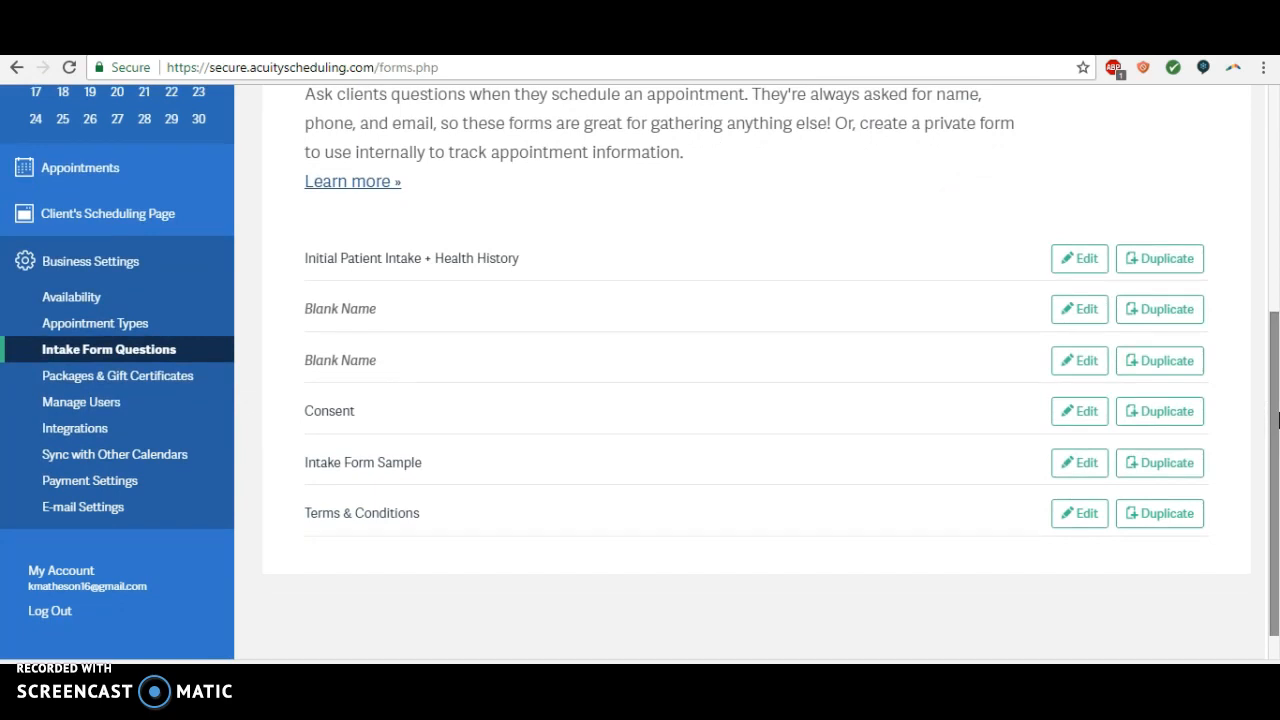
scroll(1270, 400, "up", 1)
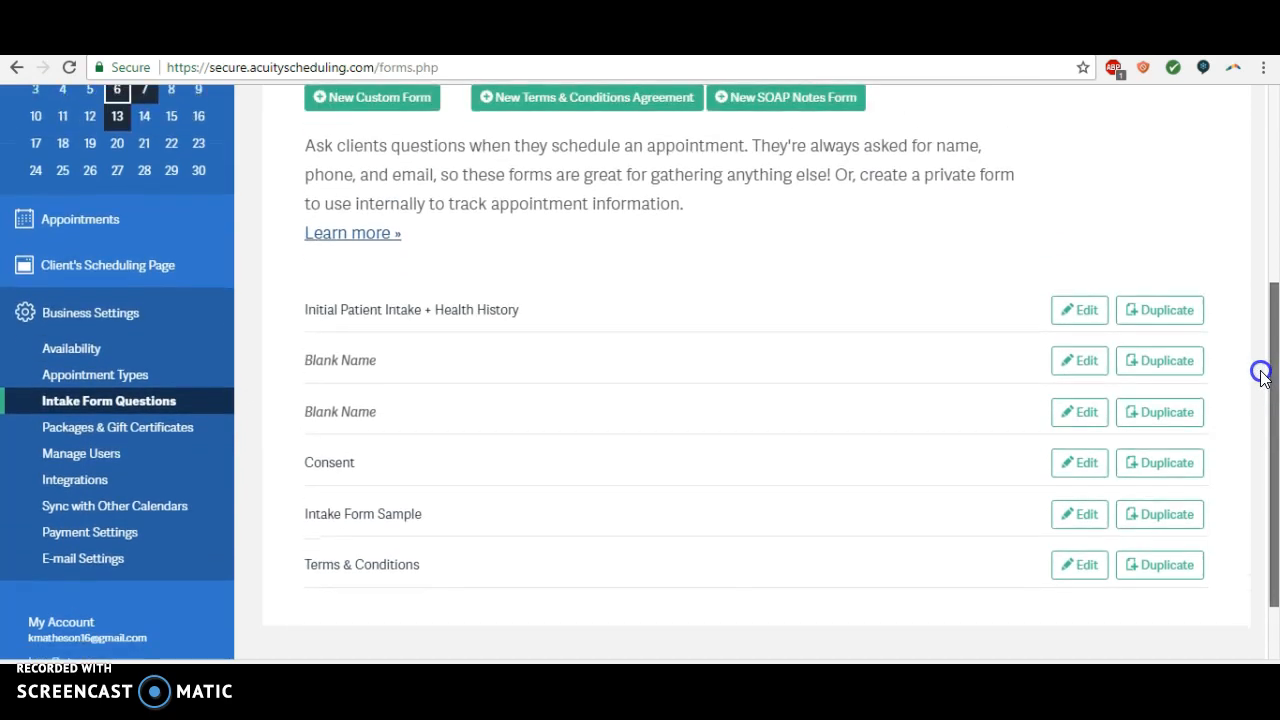
left_click(70, 490)
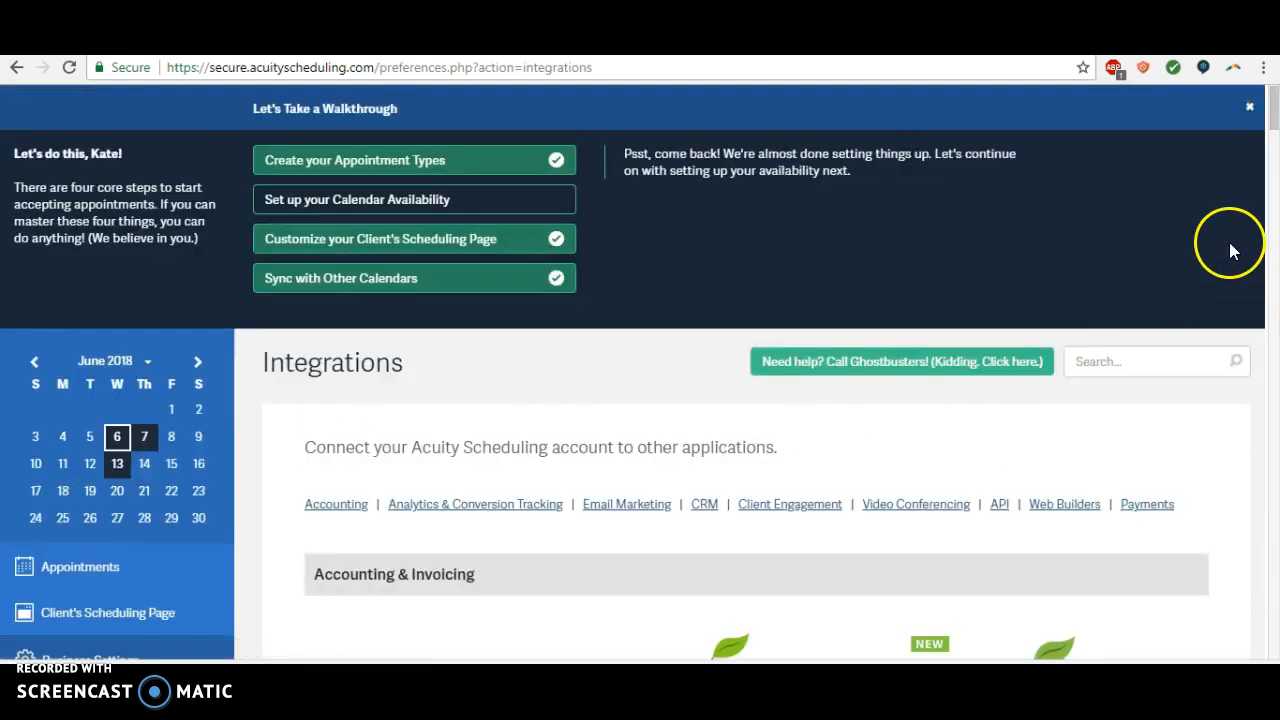
Set up the MailChimp integration under Email Marketing, pasting the copied API key and connecting the account.
left_click_drag(1270, 121, 1271, 128)
left_click(607, 305)
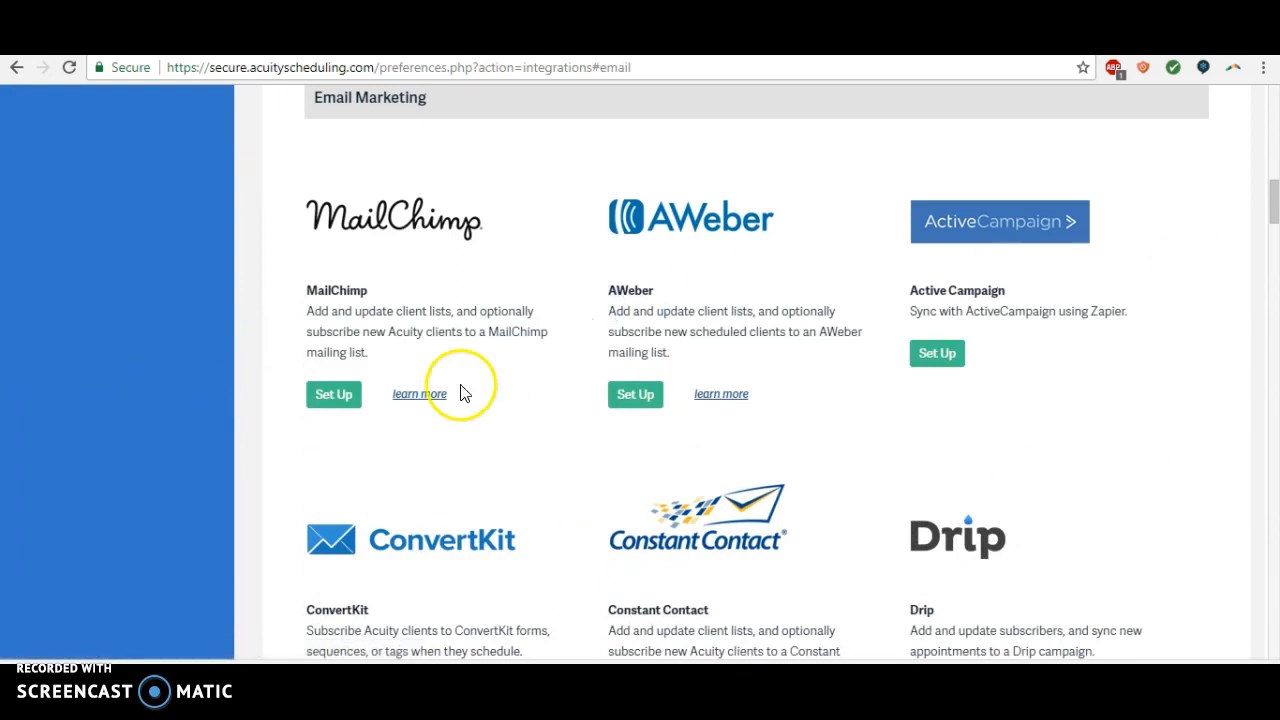
left_click(330, 396)
left_click(771, 334)
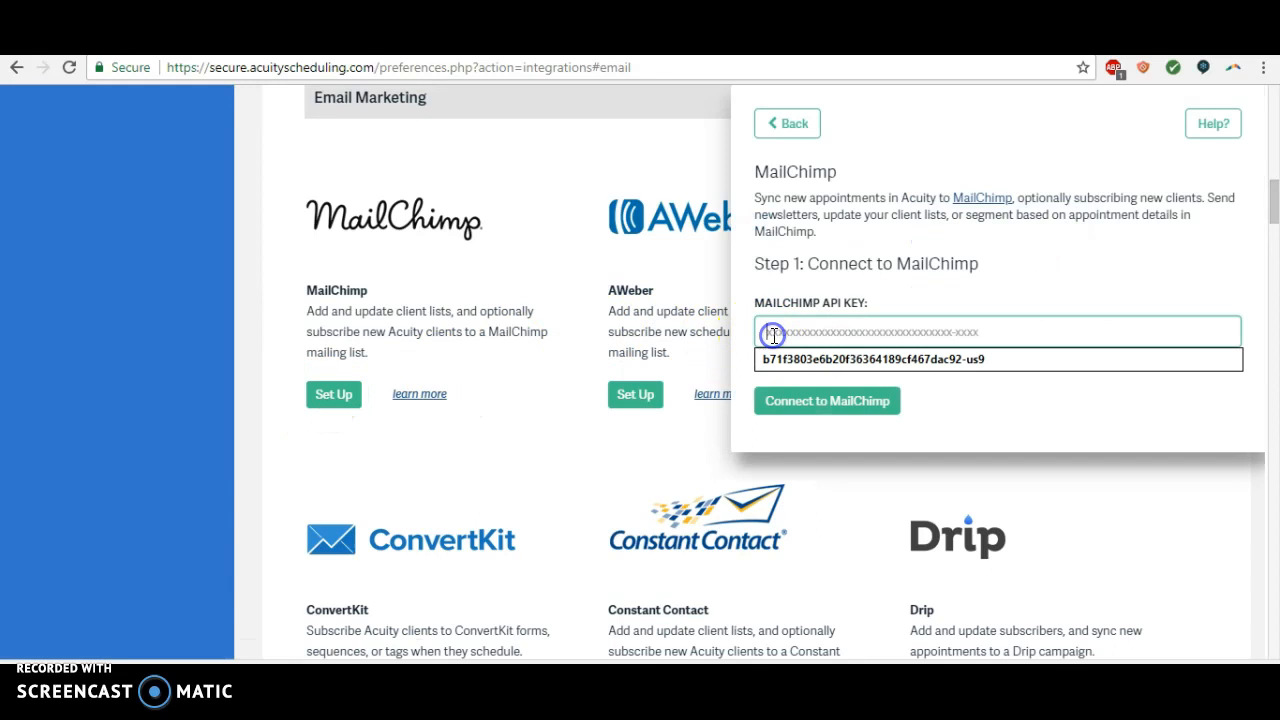
key("ctrl+v")
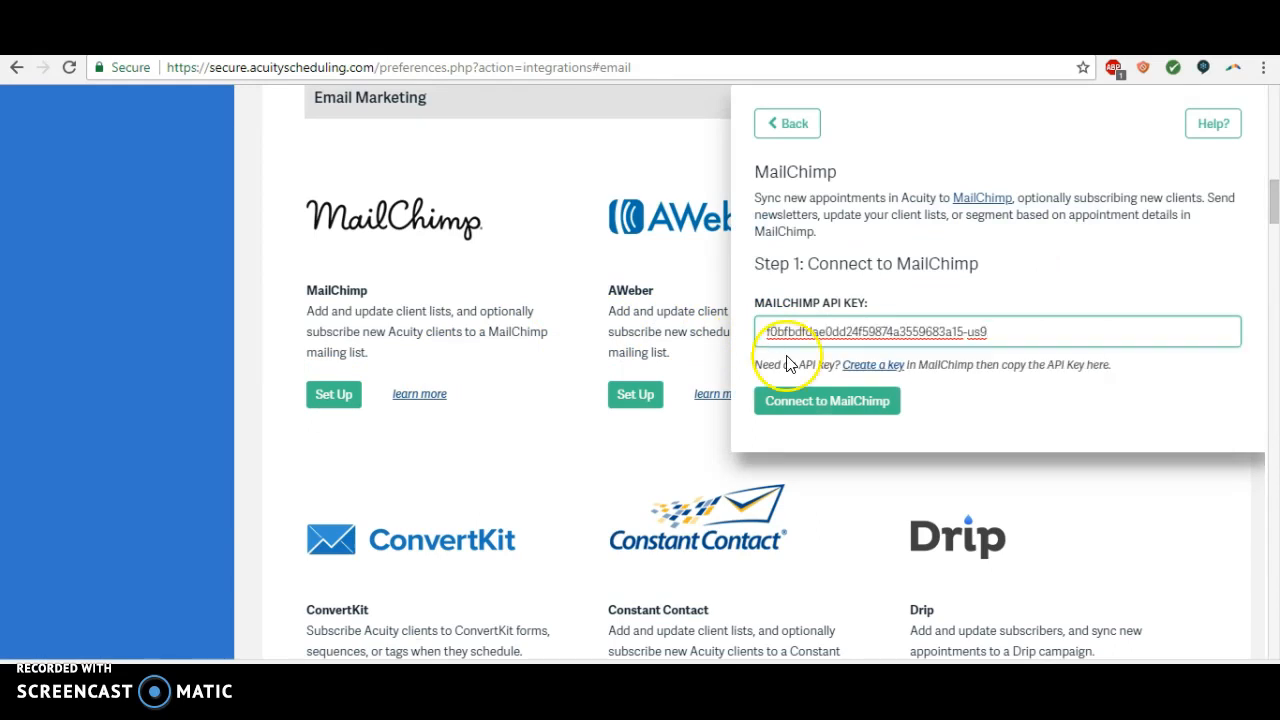
left_click(814, 405)
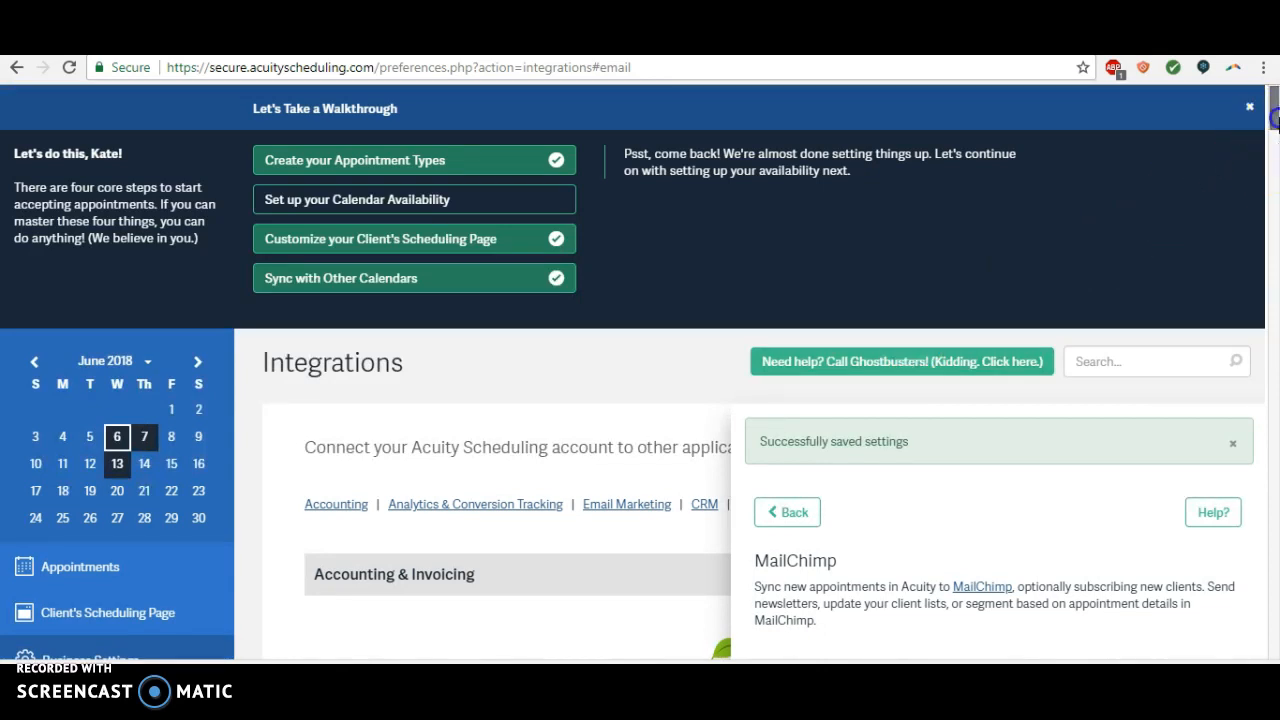
Choose Clients/Patients as the MailChimp list that new Acuity appointments sync to.
left_click_drag(1273, 117, 1273, 152)
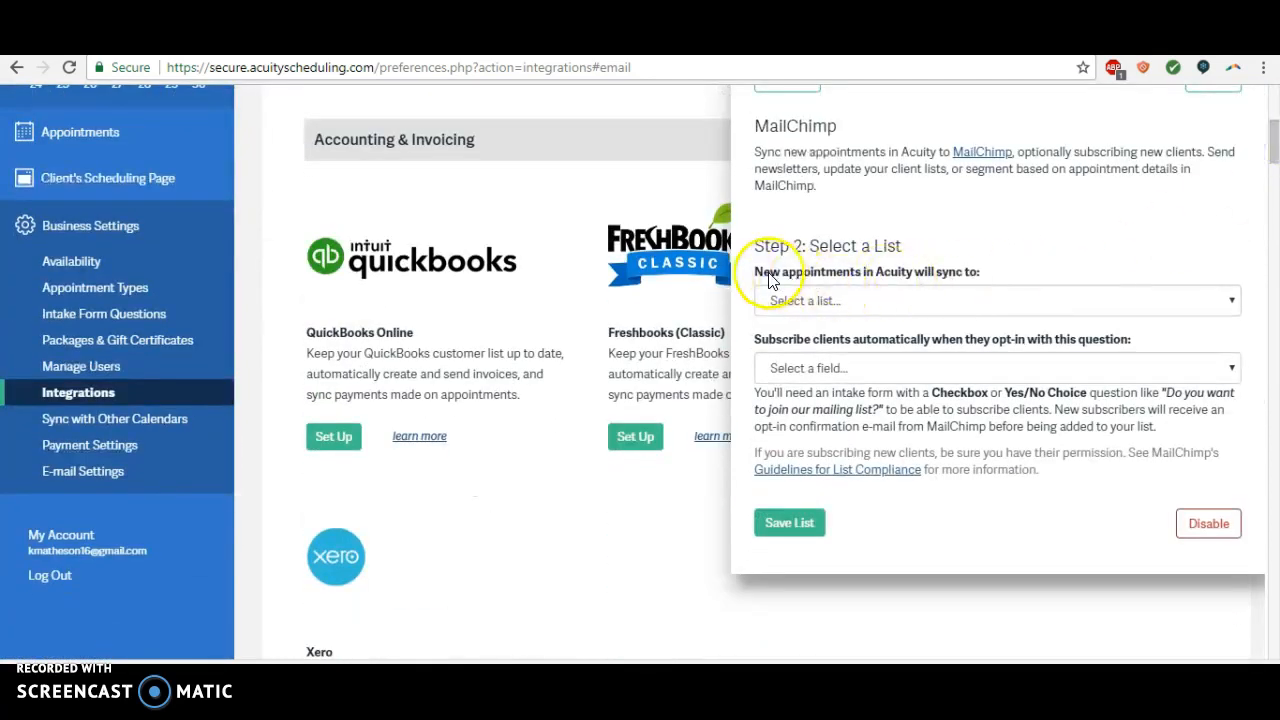
left_click(873, 308)
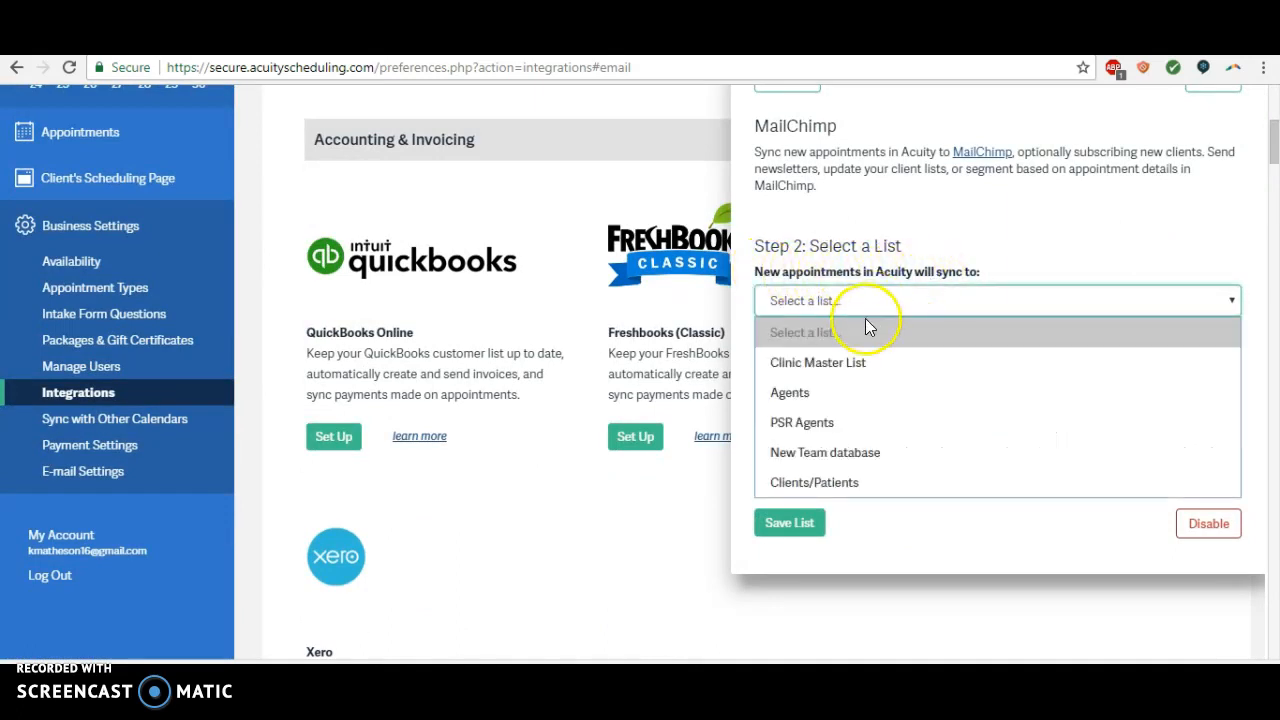
left_click(823, 481)
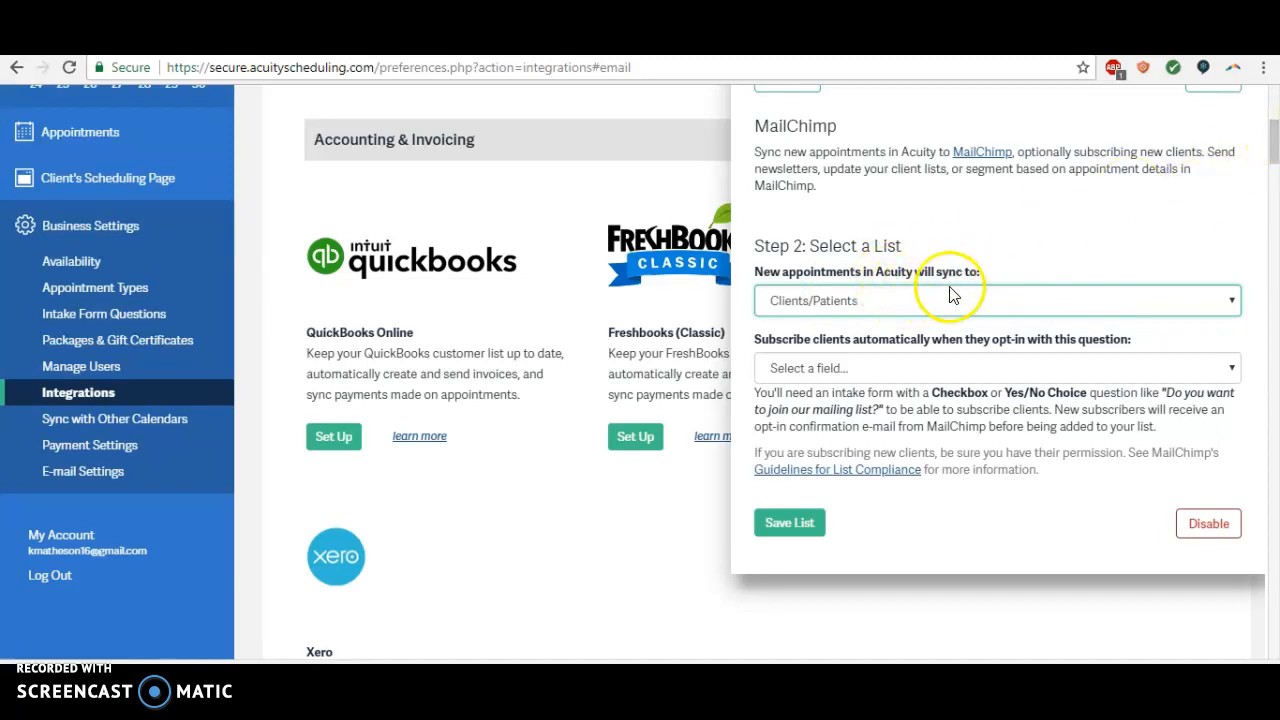
Set the automatic subscription question to "Do you want to get more for free? Think promotions, added support, recipes, exercises!" and save the list settings.
left_click_drag(1274, 140, 1274, 150)
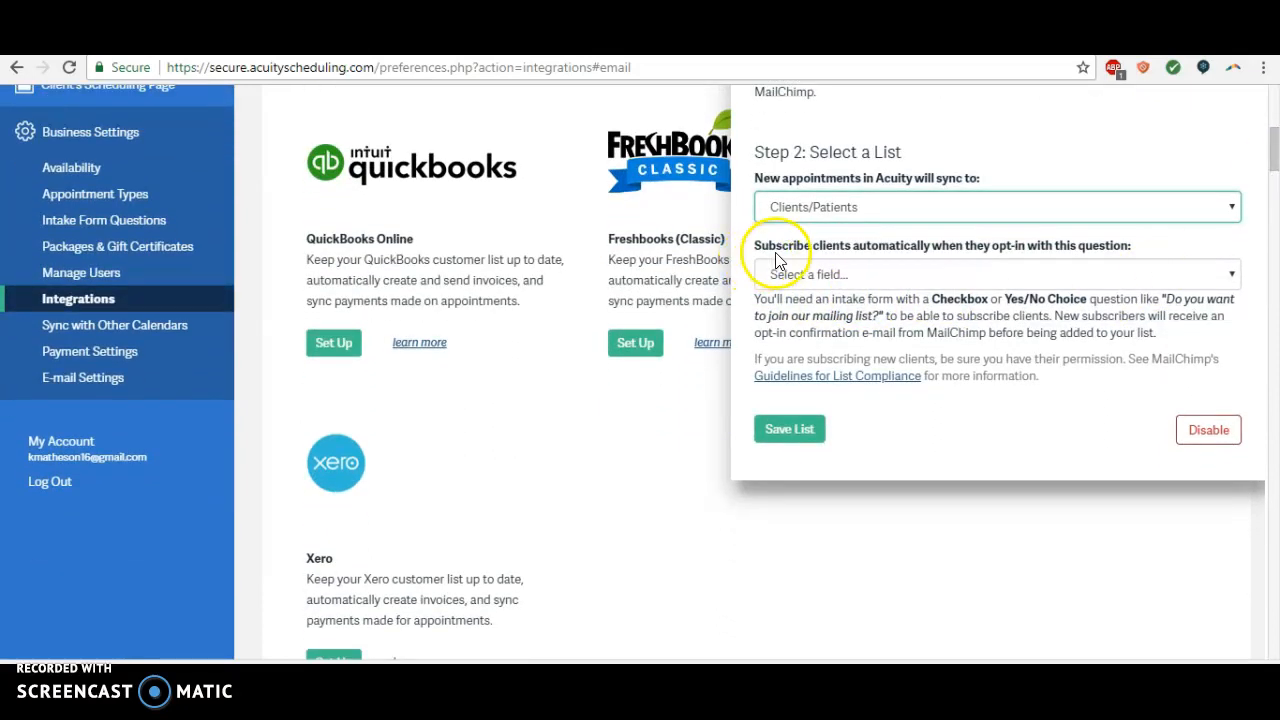
left_click(892, 275)
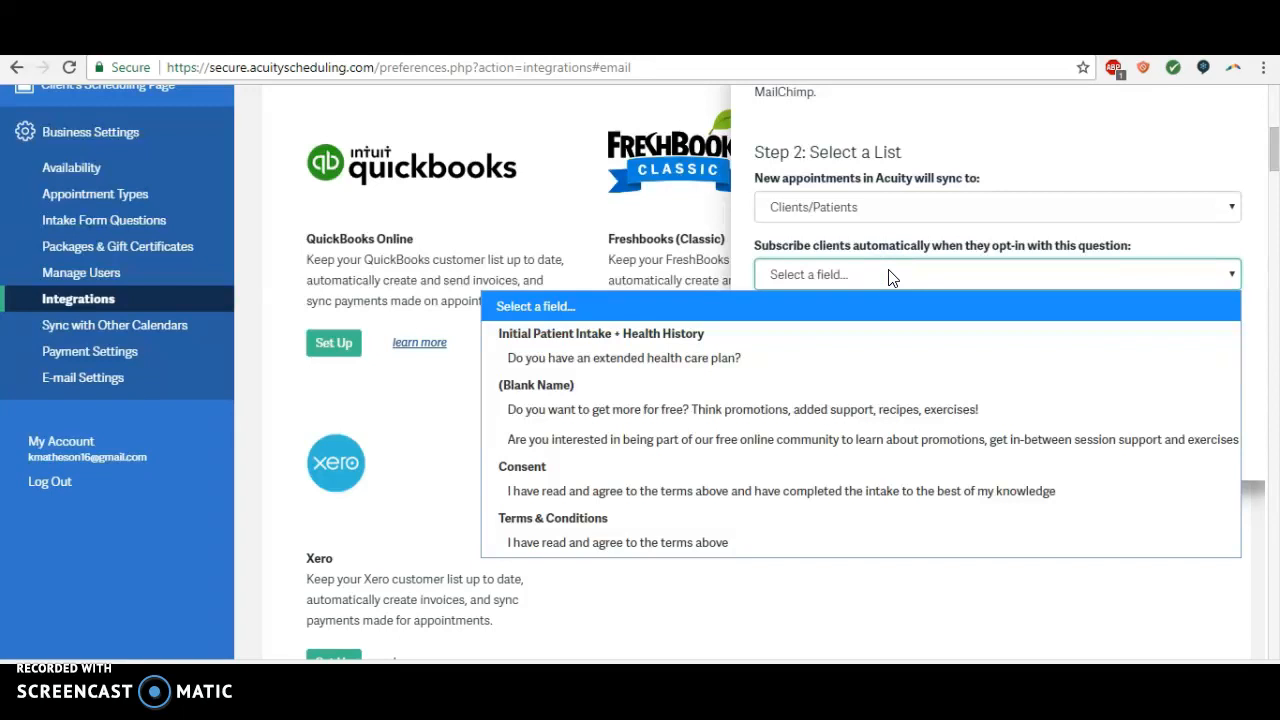
left_click(649, 408)
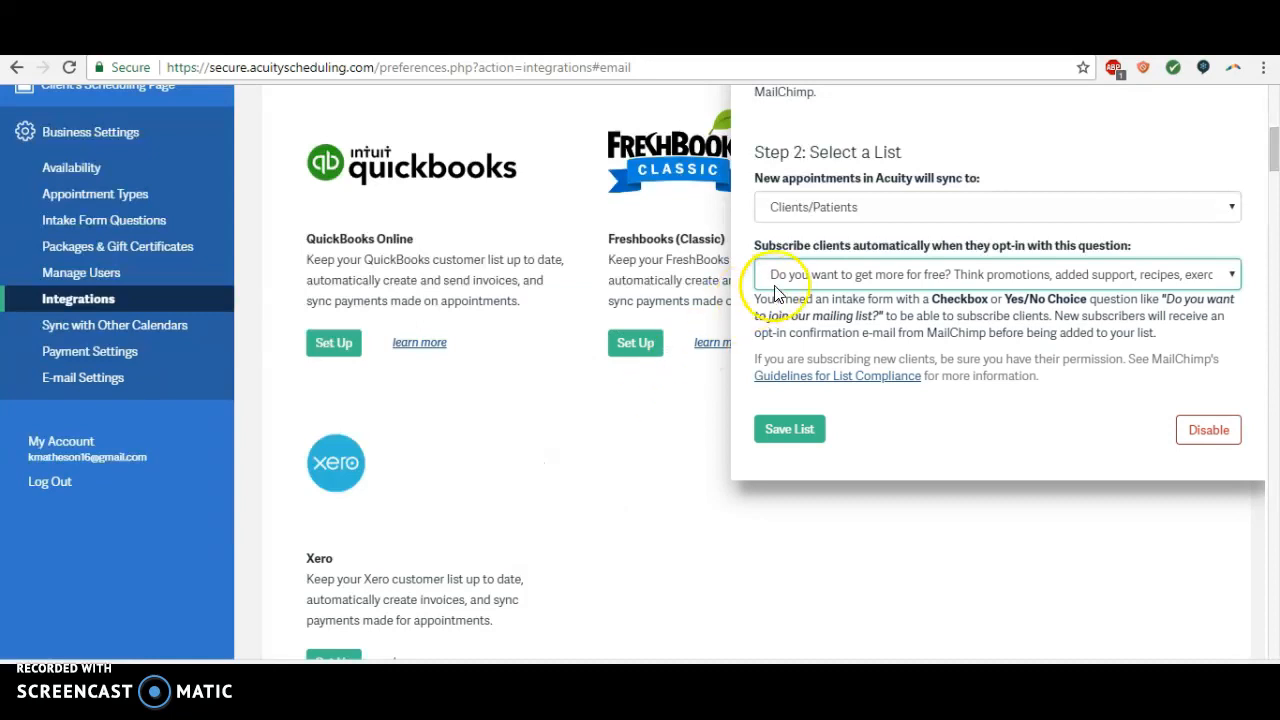
left_click(843, 272)
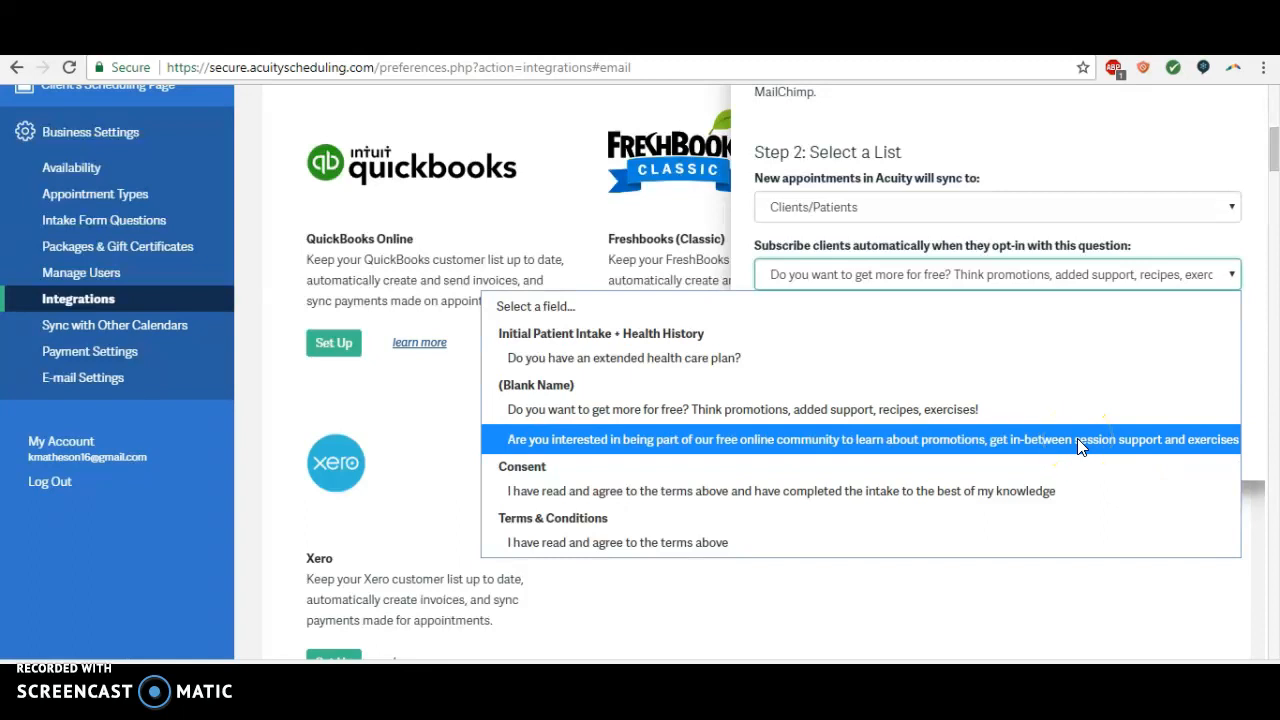
left_click(1158, 243)
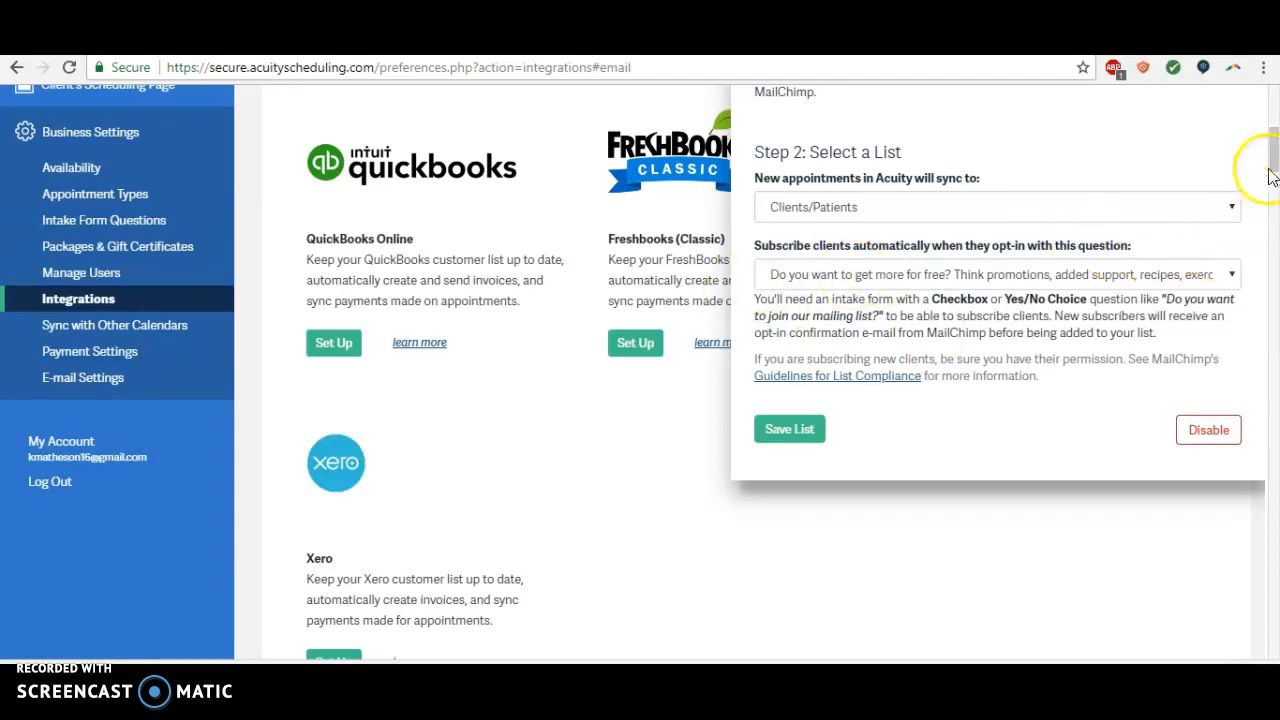
left_click(802, 438)
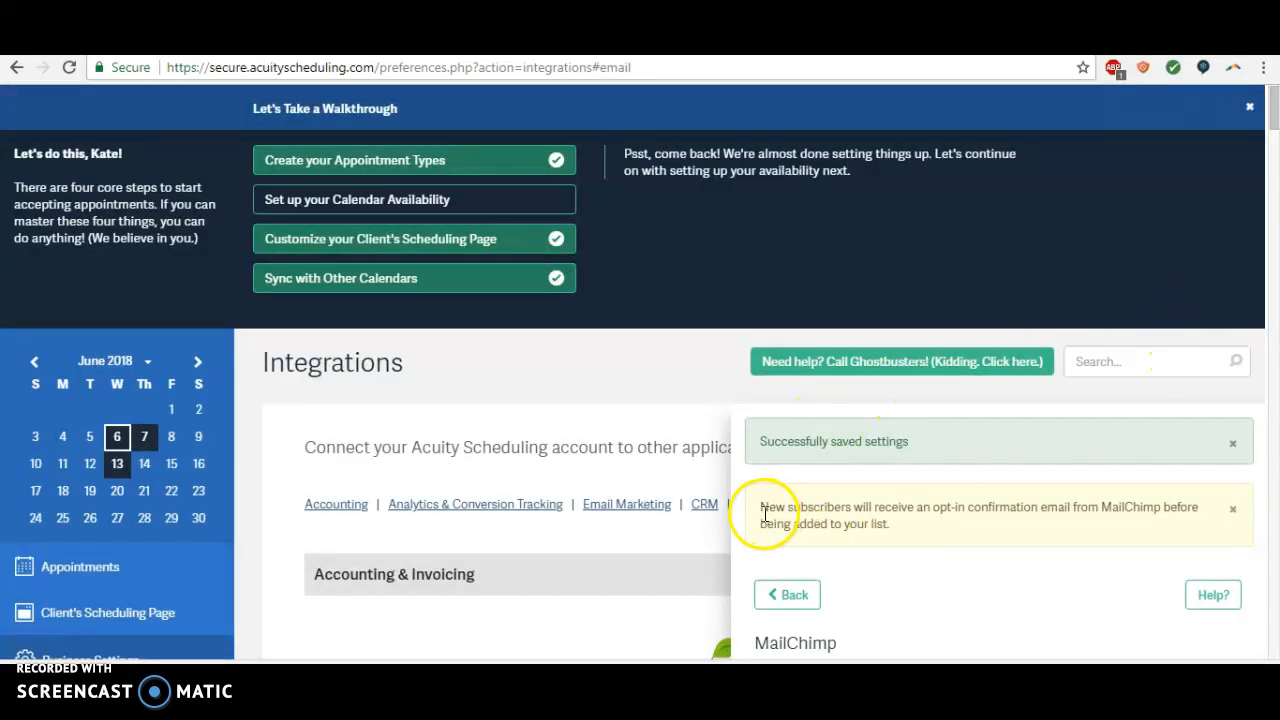
Close the MailChimp integration settings and return to the overview of available integrations.
left_click_drag(758, 507, 1199, 529)
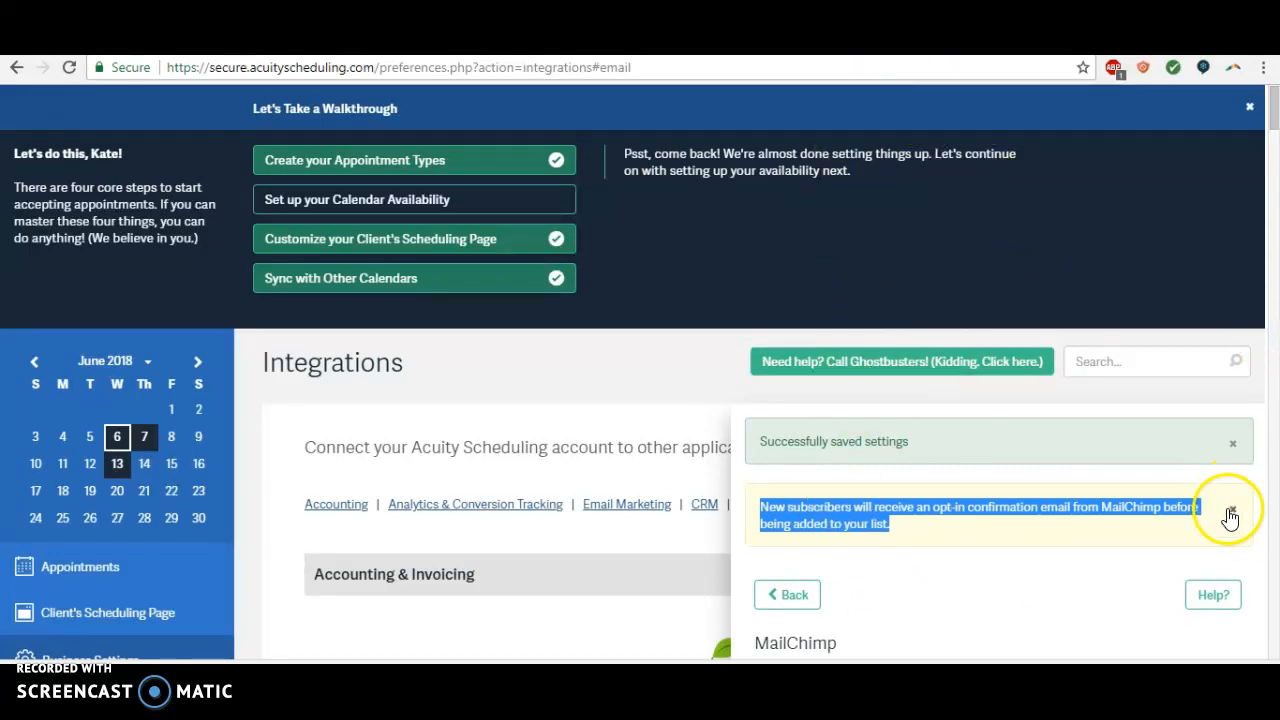
left_click_drag(1275, 105, 1274, 124)
left_click(561, 312)
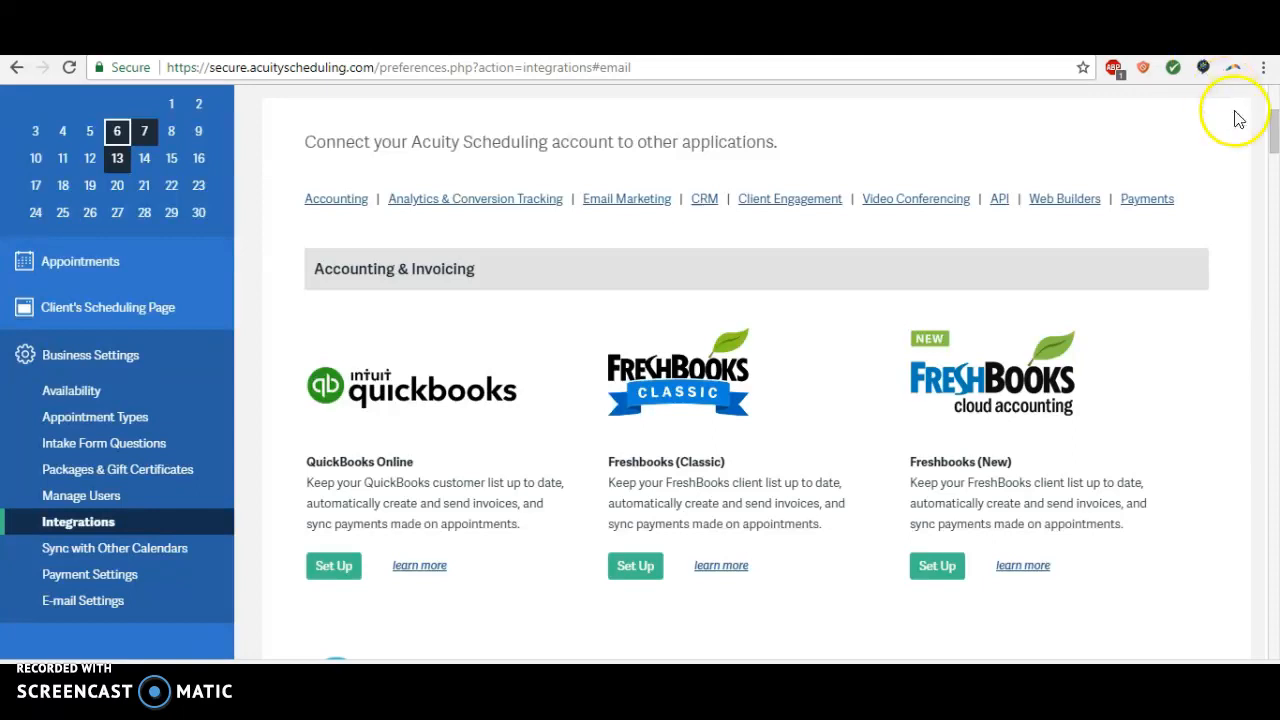
left_click_drag(1277, 134, 1277, 141)
left_click(1274, 143)
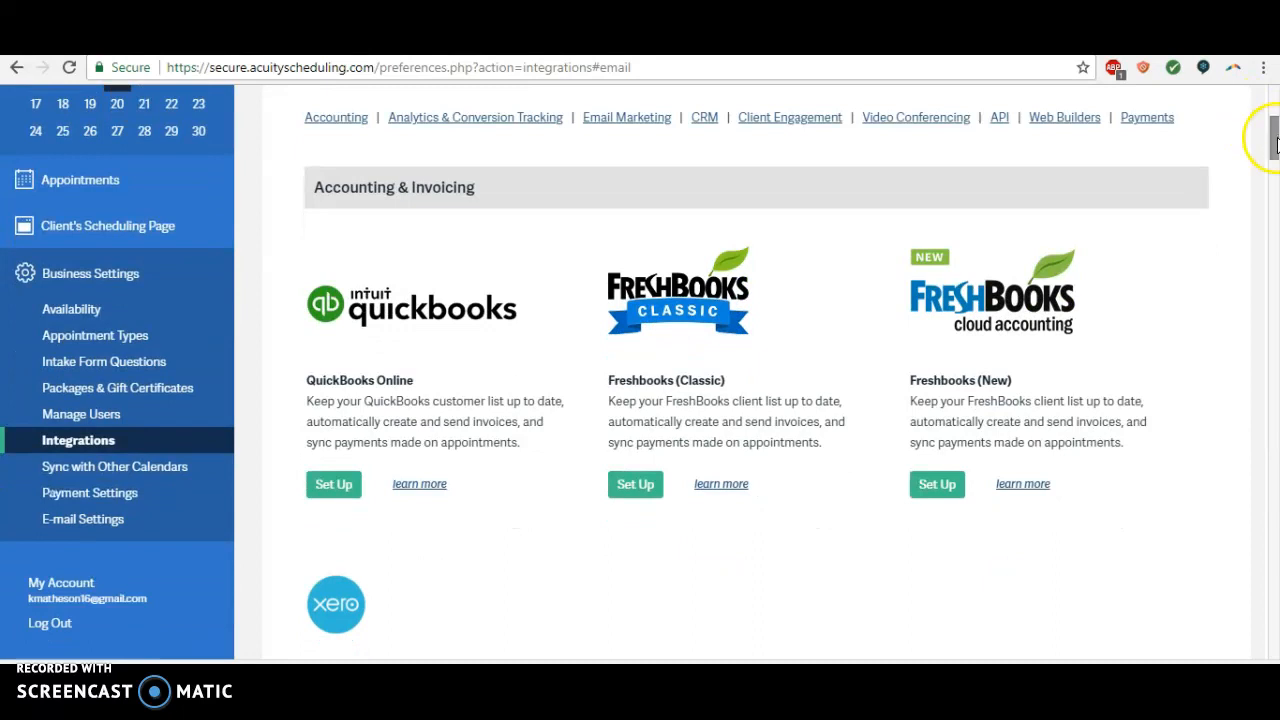